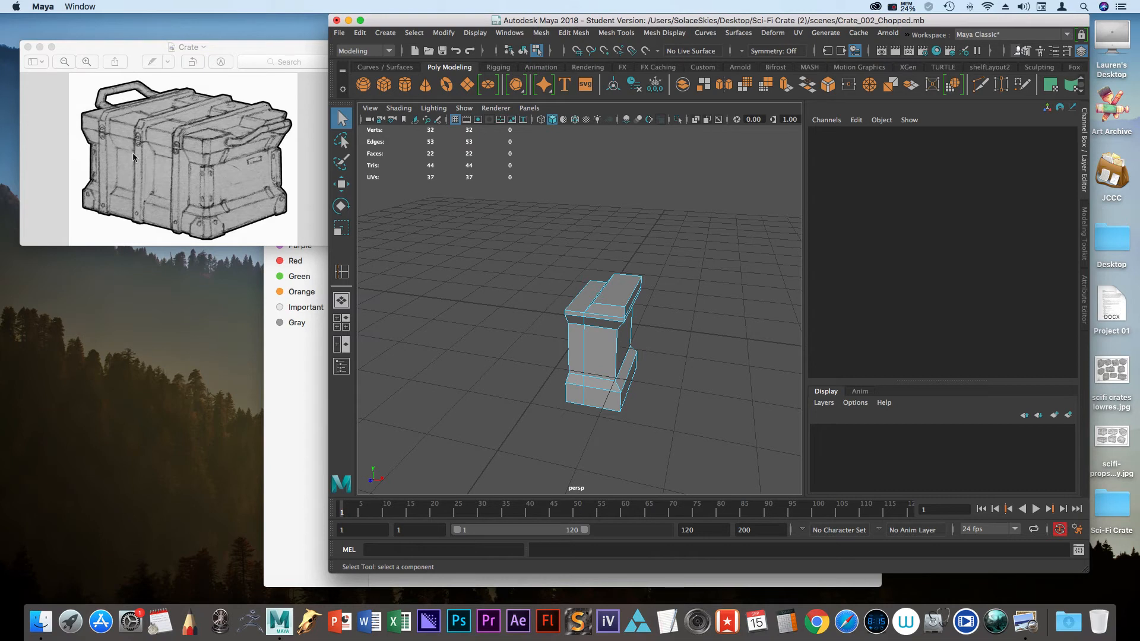
Examine the crate section in the perspective, side and front views.
left_click_drag(604, 439, 539, 406, "alt")
key("space")
key("space")
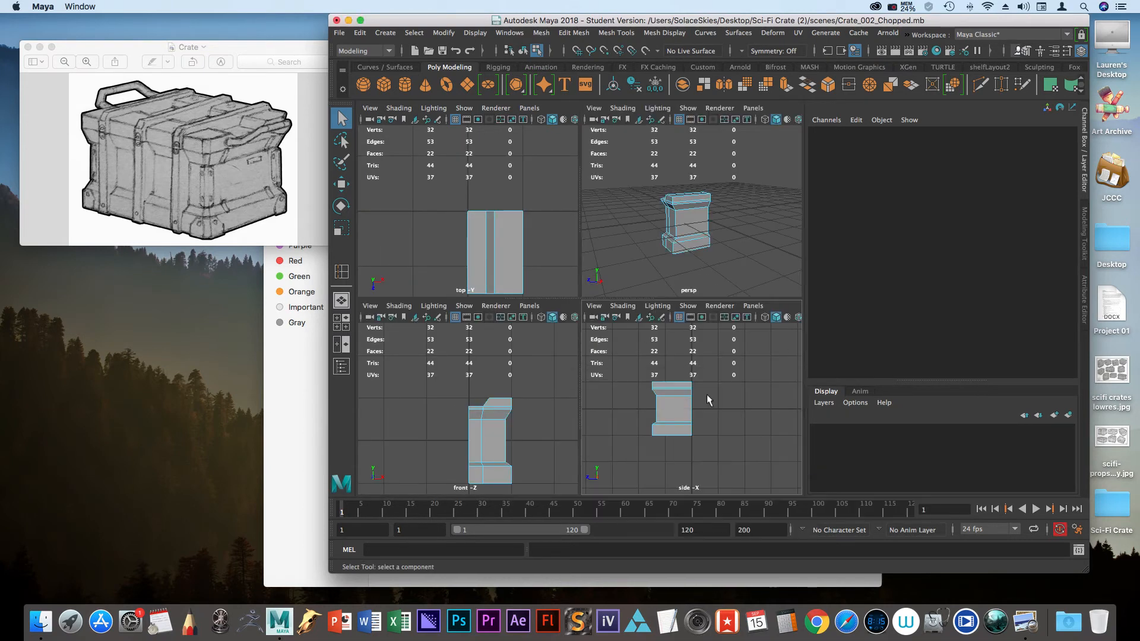
mouse_move(592, 263)
right_mouse_down()
mouse_move(630, 299)
mouse_move(594, 263)
right_mouse_up()
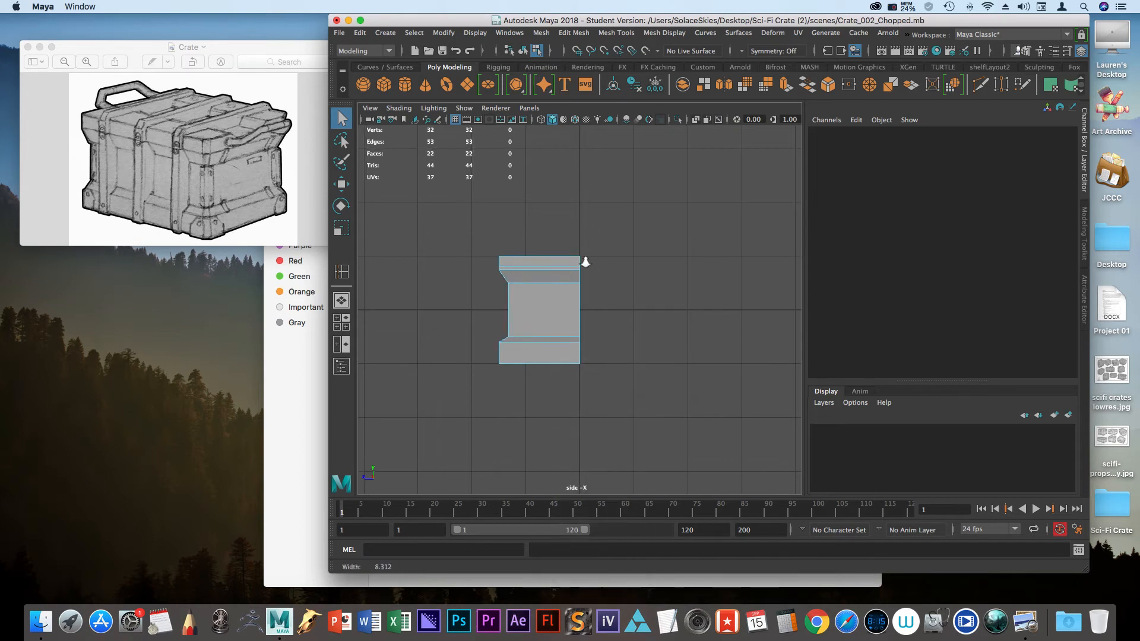
key("space")
key("space")
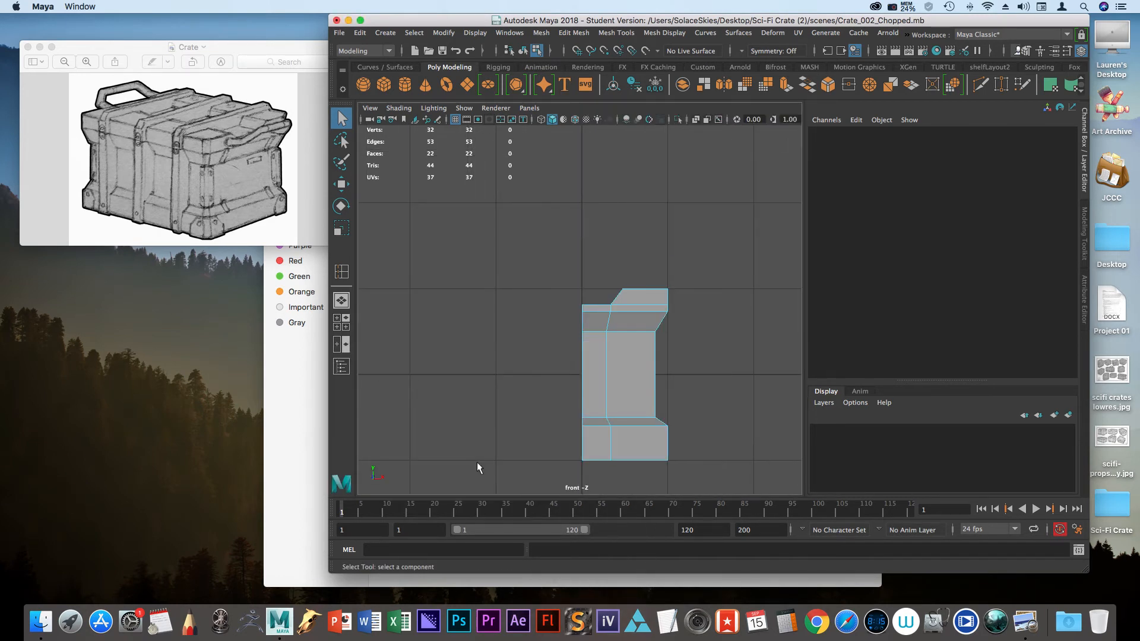
key("space")
key("space")
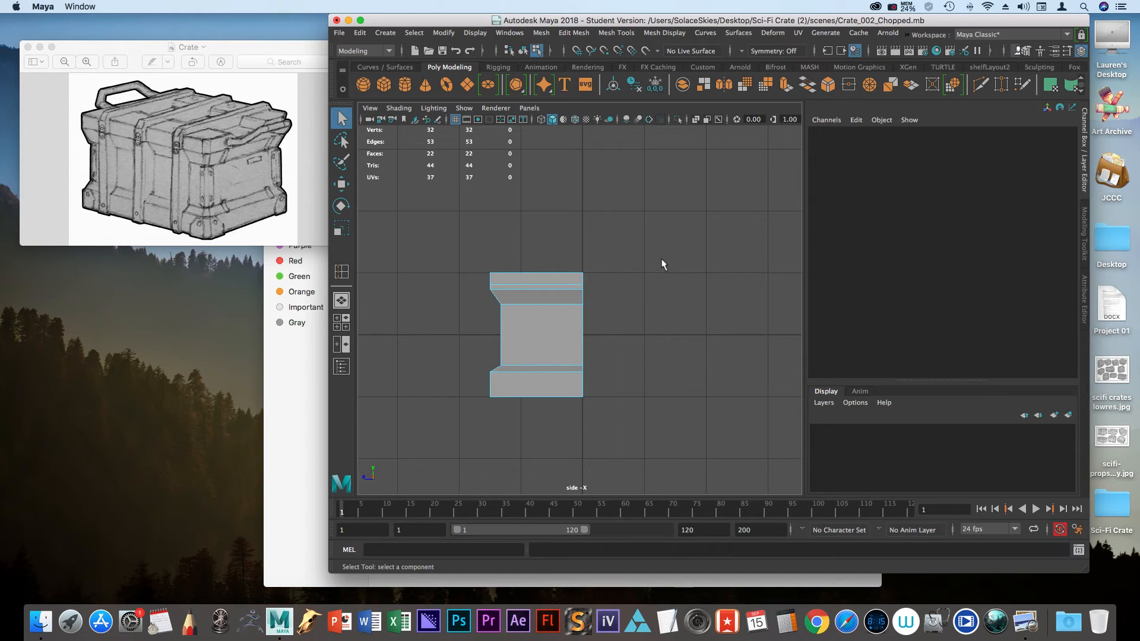
Set the grid subdivisions to 80 and apply the new grid.
left_click(469, 34)
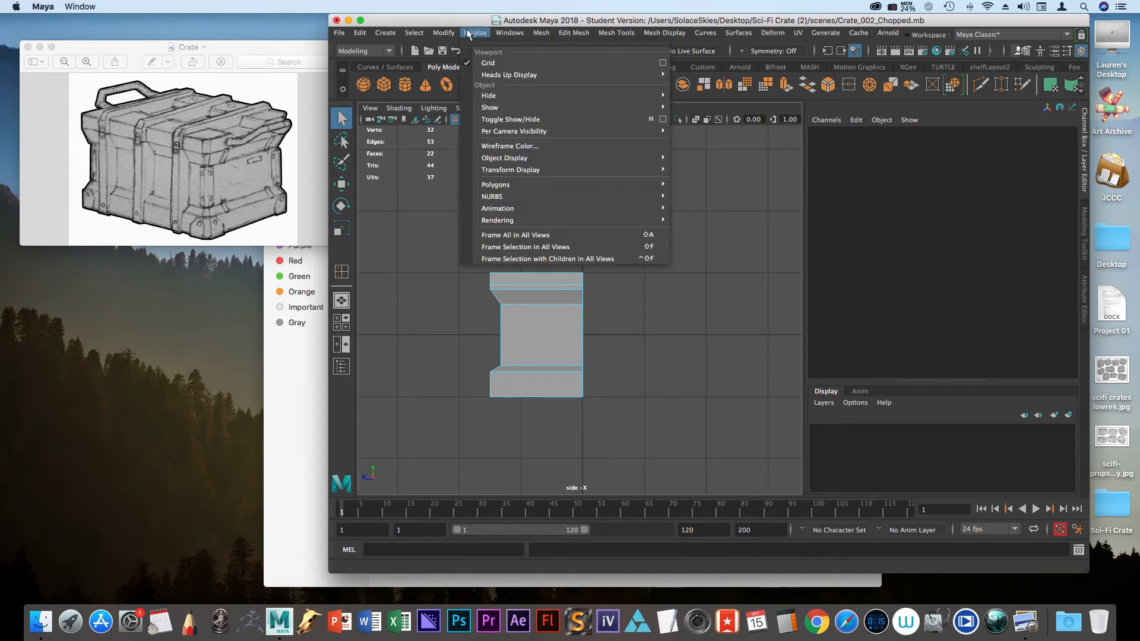
left_click(663, 63)
left_click(901, 237)
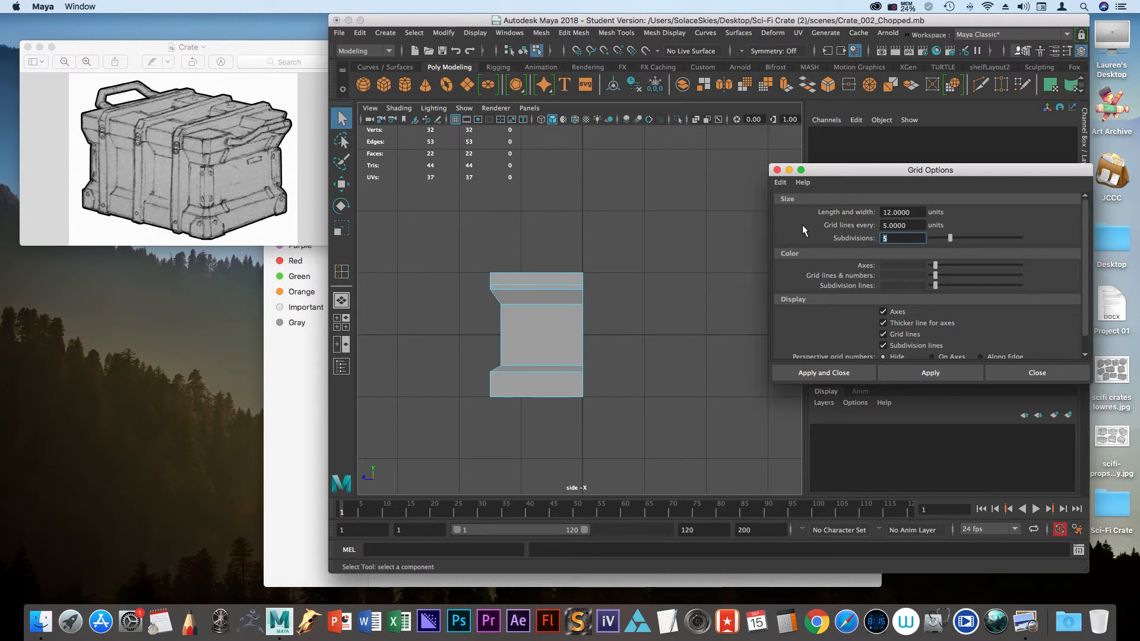
type("80")
left_click(834, 373)
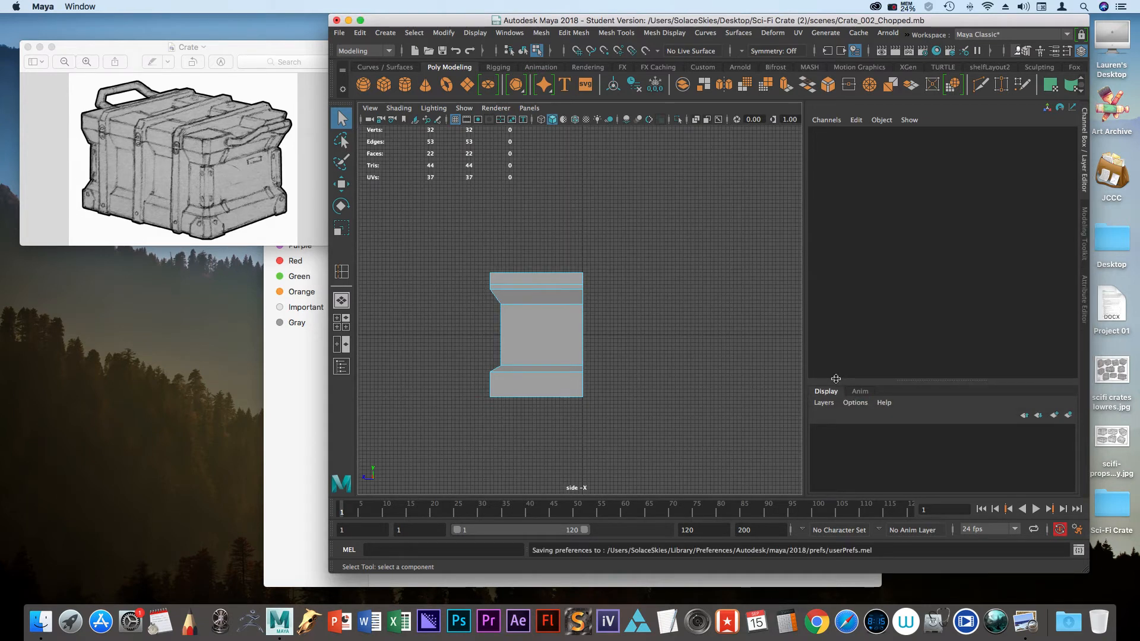
Open the Insert Edge Loop tool's settings for the crate section and reset them to their defaults.
right_click_drag(631, 275, 709, 303, "alt")
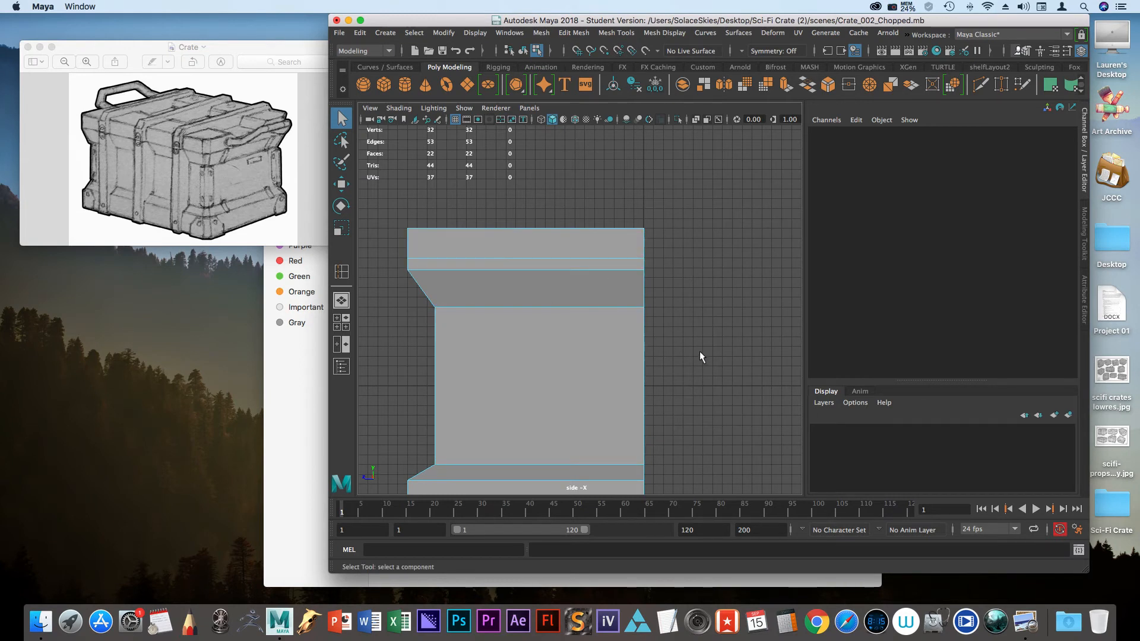
scroll(673, 308, "down", 5)
scroll(677, 305, "up", 3)
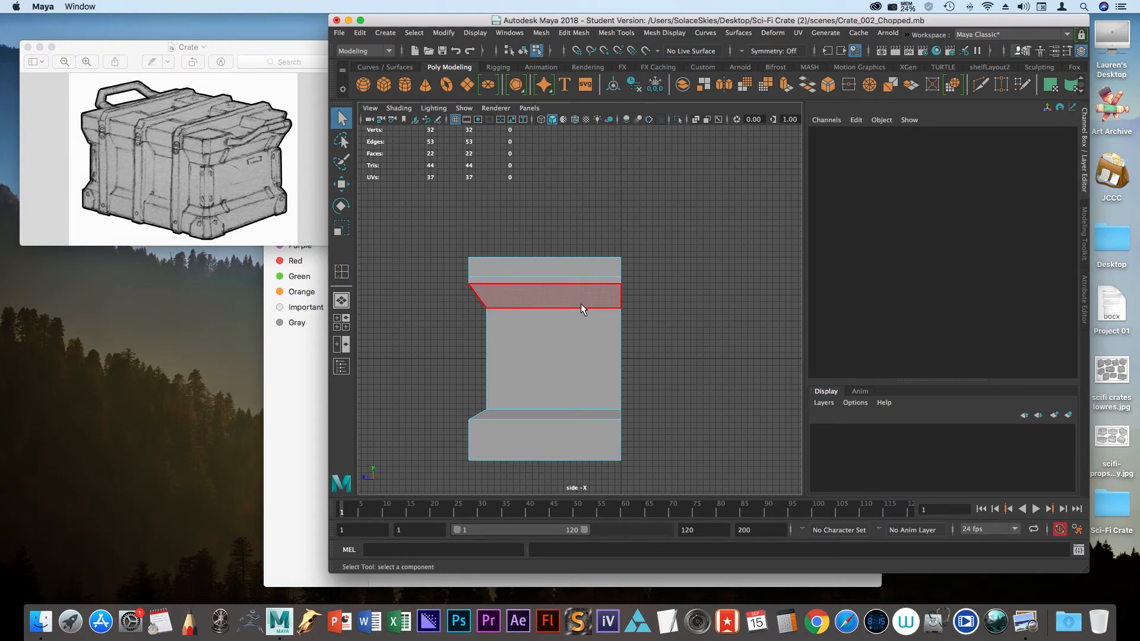
key("F8")
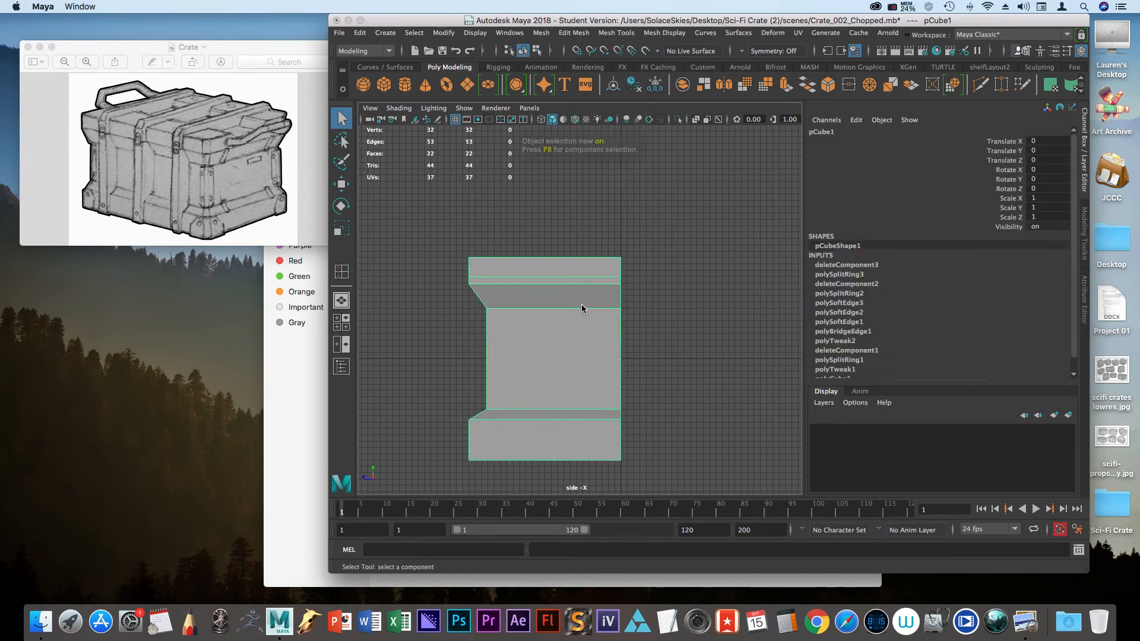
right_click_drag(592, 288, 558, 320, "shift")
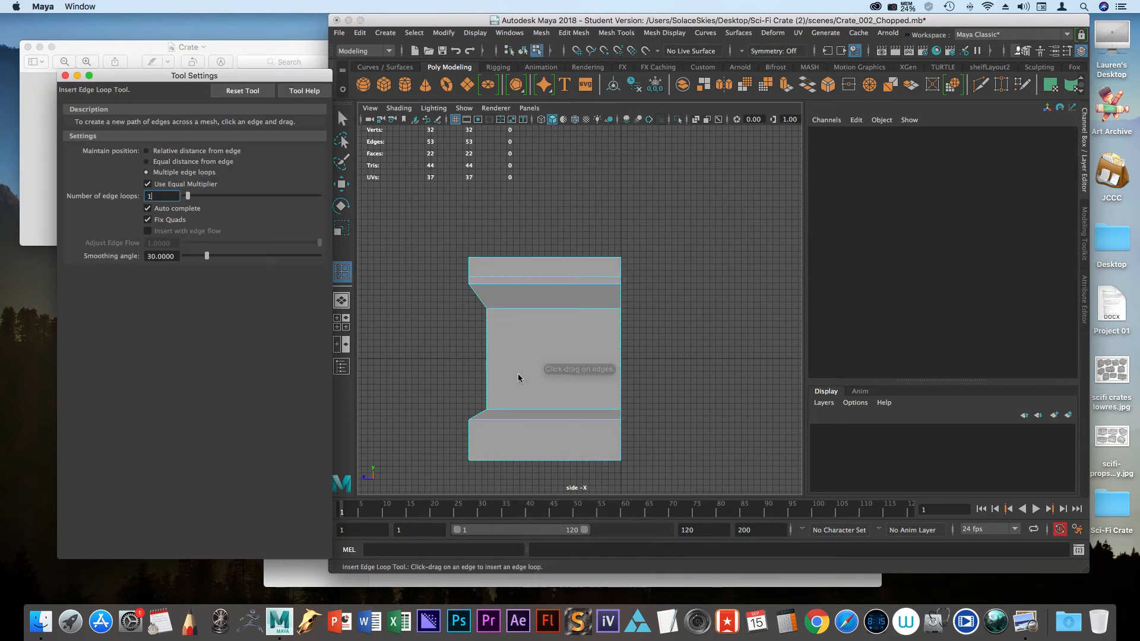
left_click(240, 94)
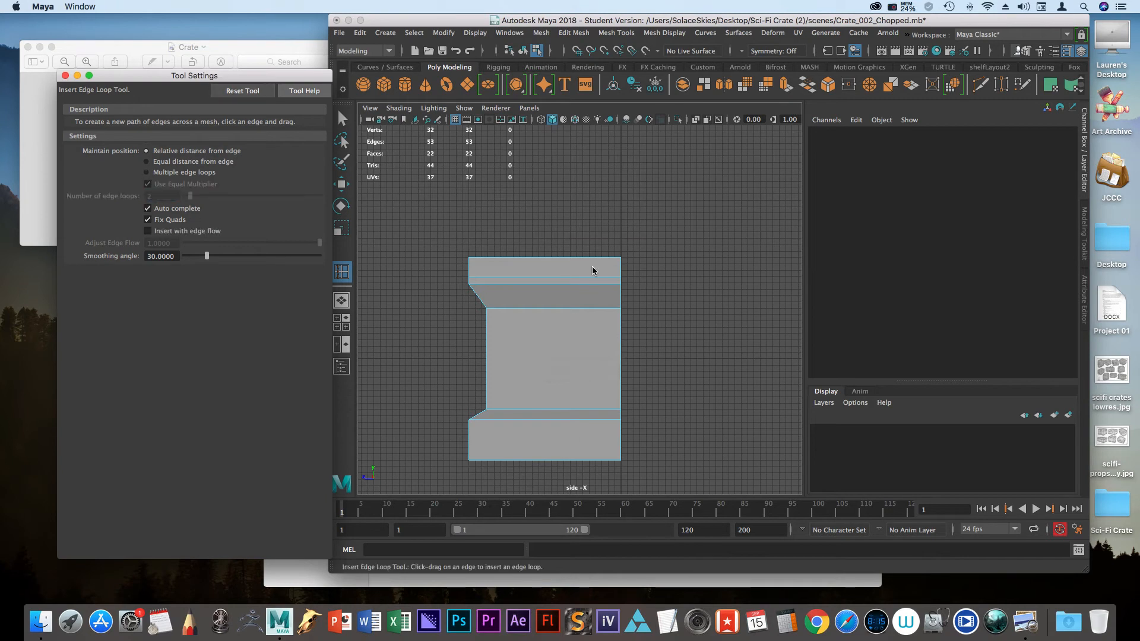
left_click(65, 75)
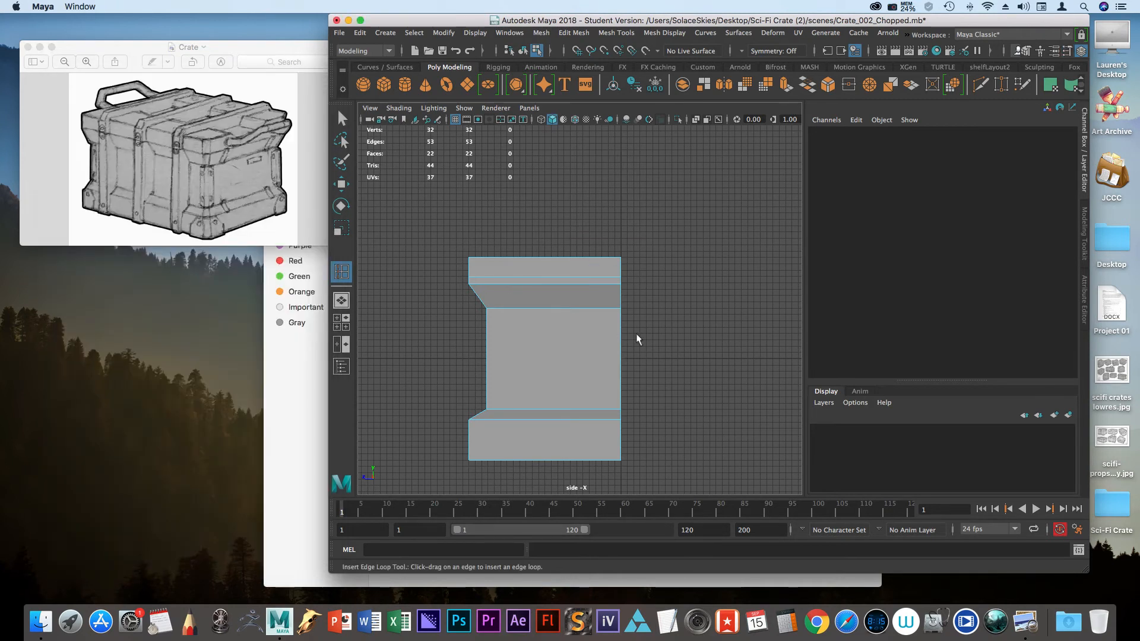
Insert a vertical edge loop on the crate section close to its open cut edge in the side view.
right_click(523, 203)
right_click_drag(518, 205, 515, 204)
key("F8")
left_click(475, 344)
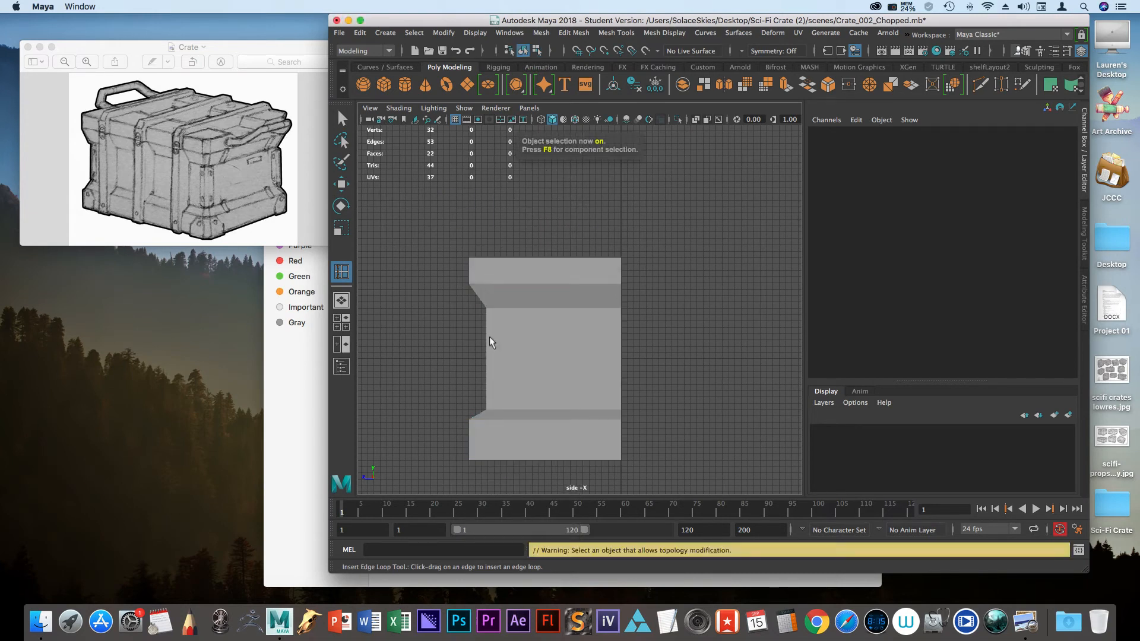
left_click(487, 343)
left_click(347, 274)
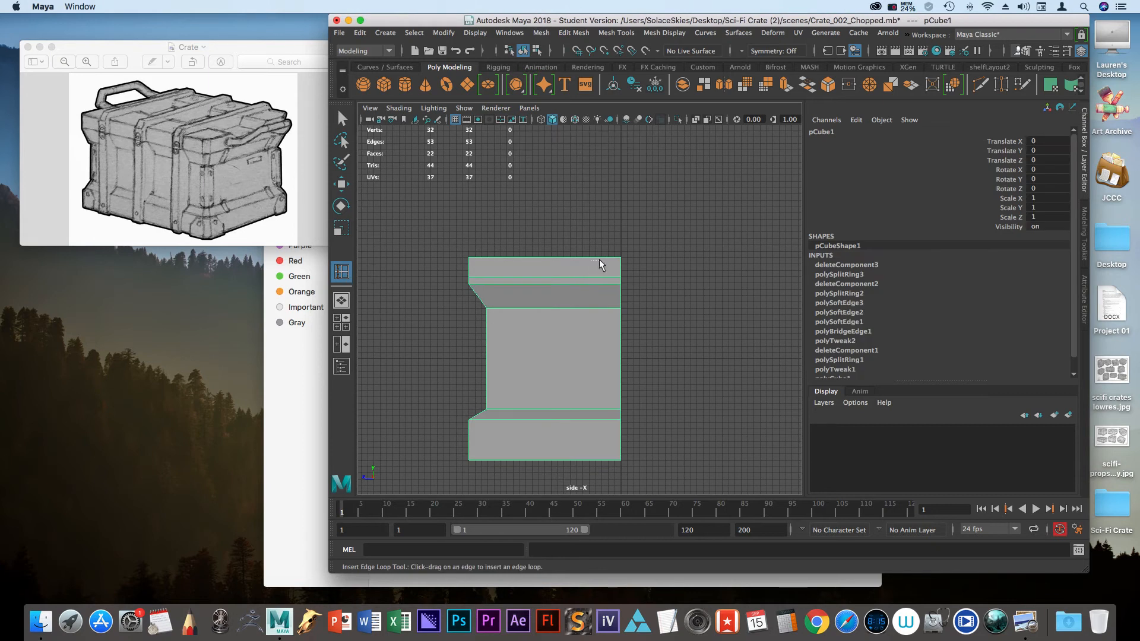
right_click_drag(596, 263, 560, 262, "shift")
left_click_drag(559, 259, 614, 268)
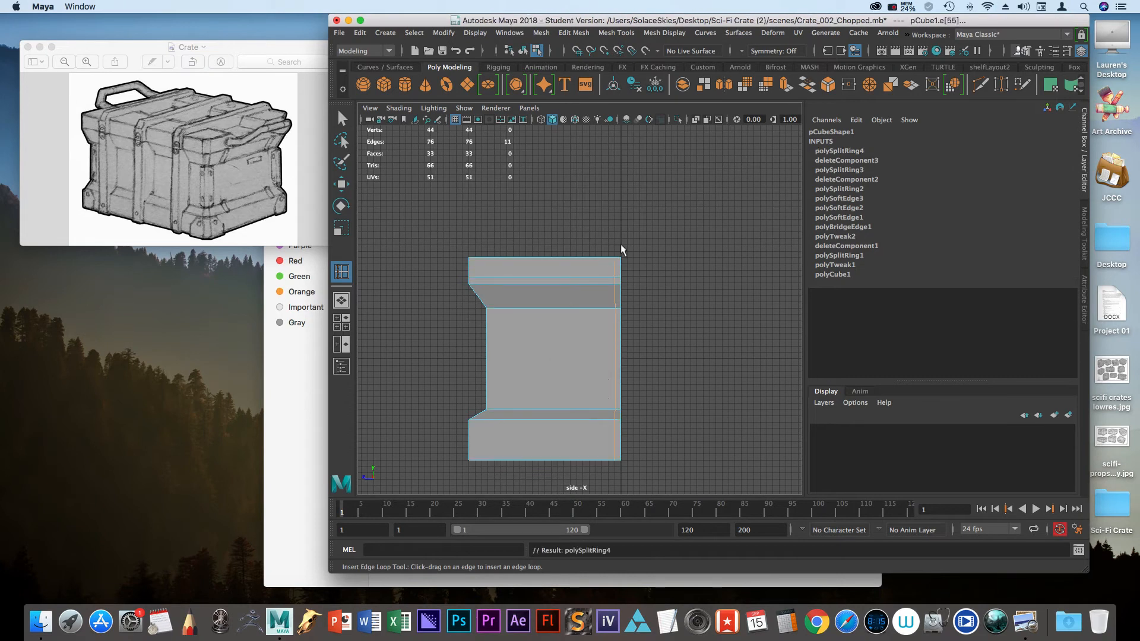
right_click_drag(521, 263, 705, 377, "alt")
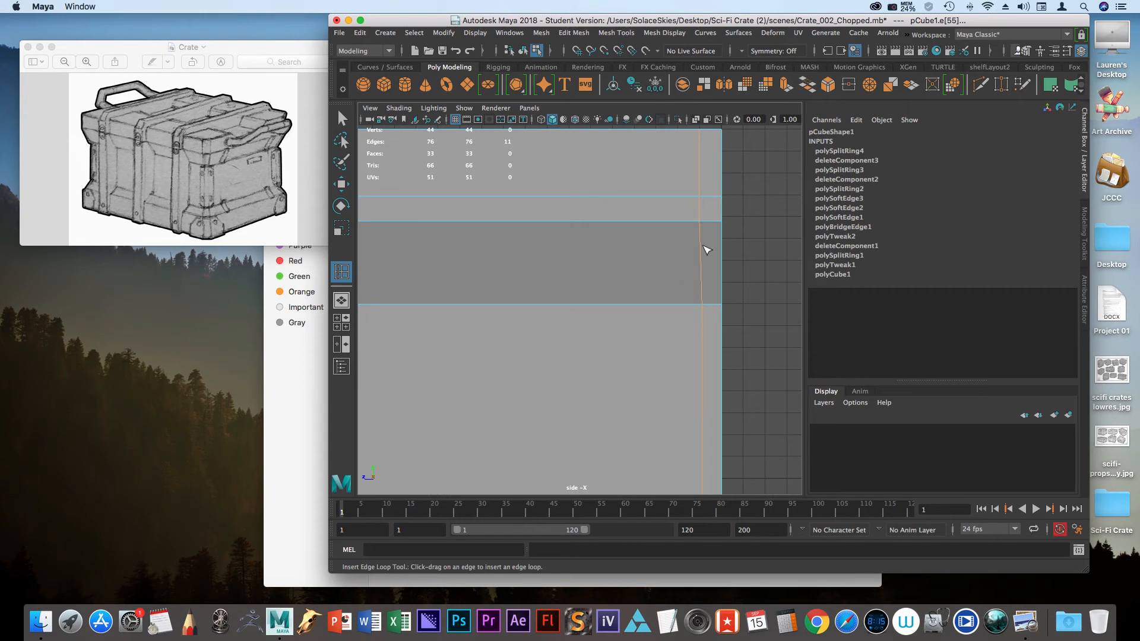
right_click_drag(760, 300, 716, 281, "alt")
Hide the grid in the perspective view.
left_click(348, 121)
key("space")
key("space")
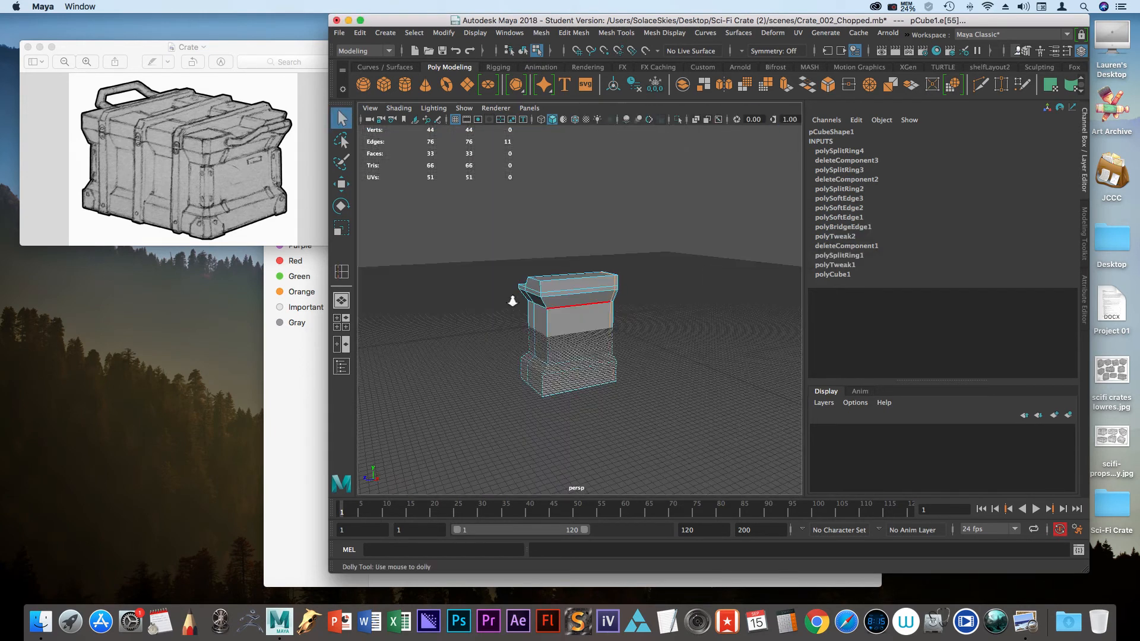
right_click_drag(514, 298, 600, 376, "alt")
left_click_drag(600, 376, 490, 372, "alt")
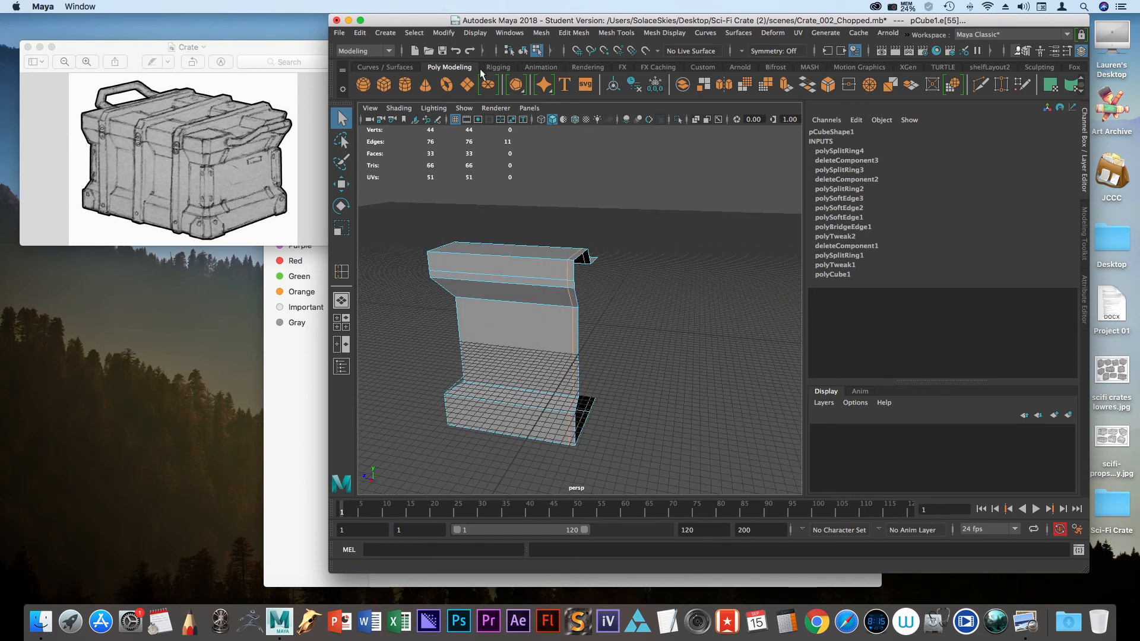
left_click(463, 109)
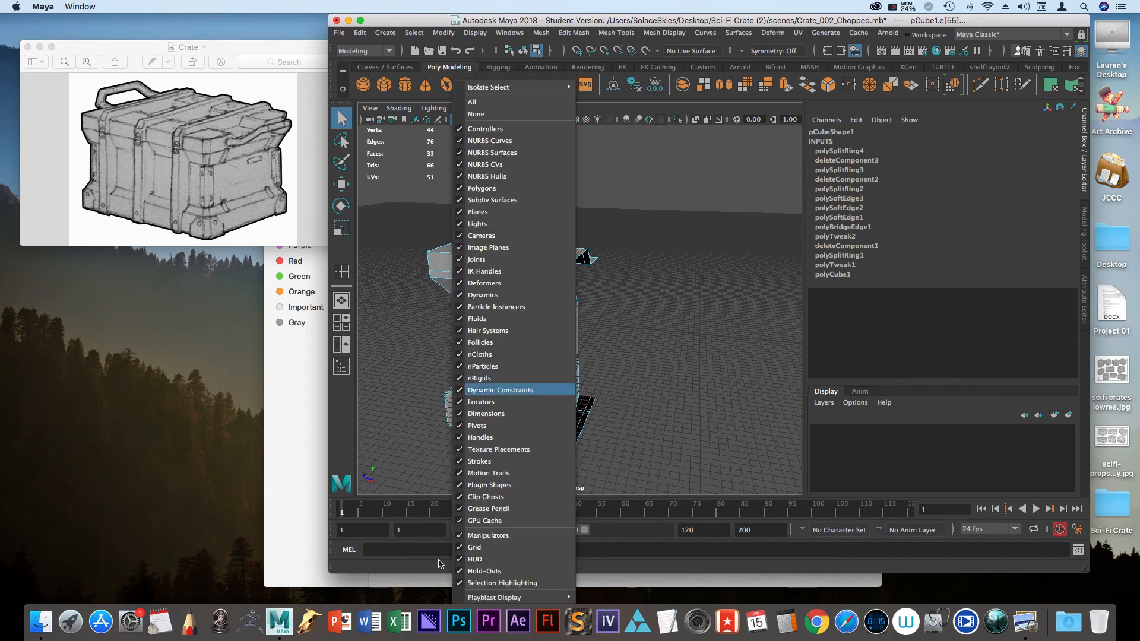
left_click(498, 547)
left_click(713, 331)
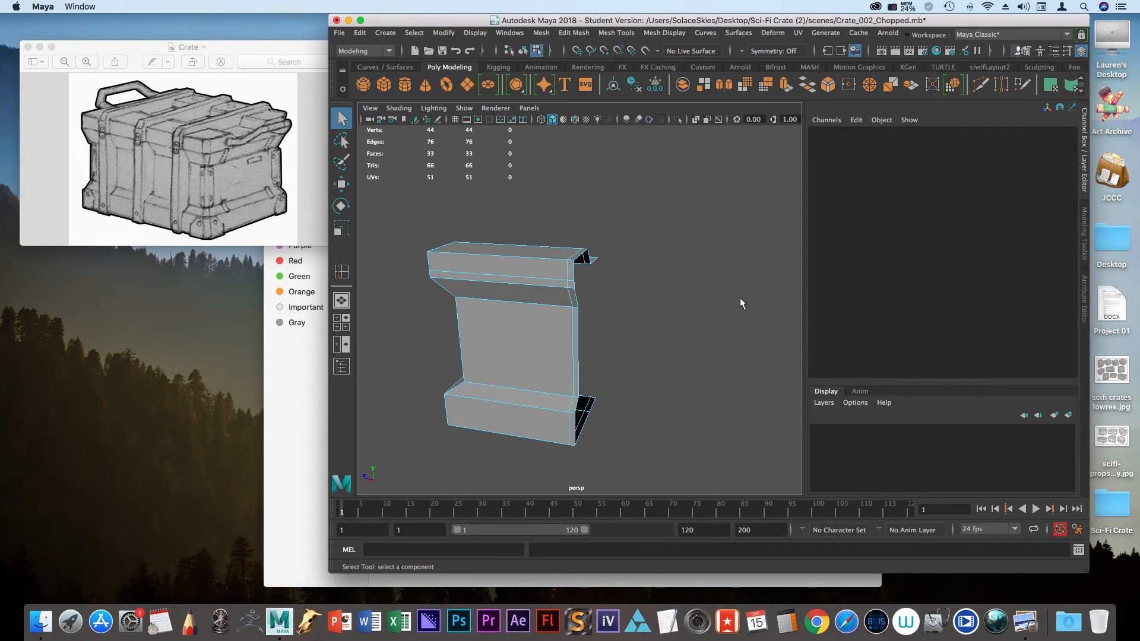
Try to rotate the new loop's edge on the raised lid section in the top view.
left_click_drag(656, 287, 675, 328, "alt")
key("space")
key("space")
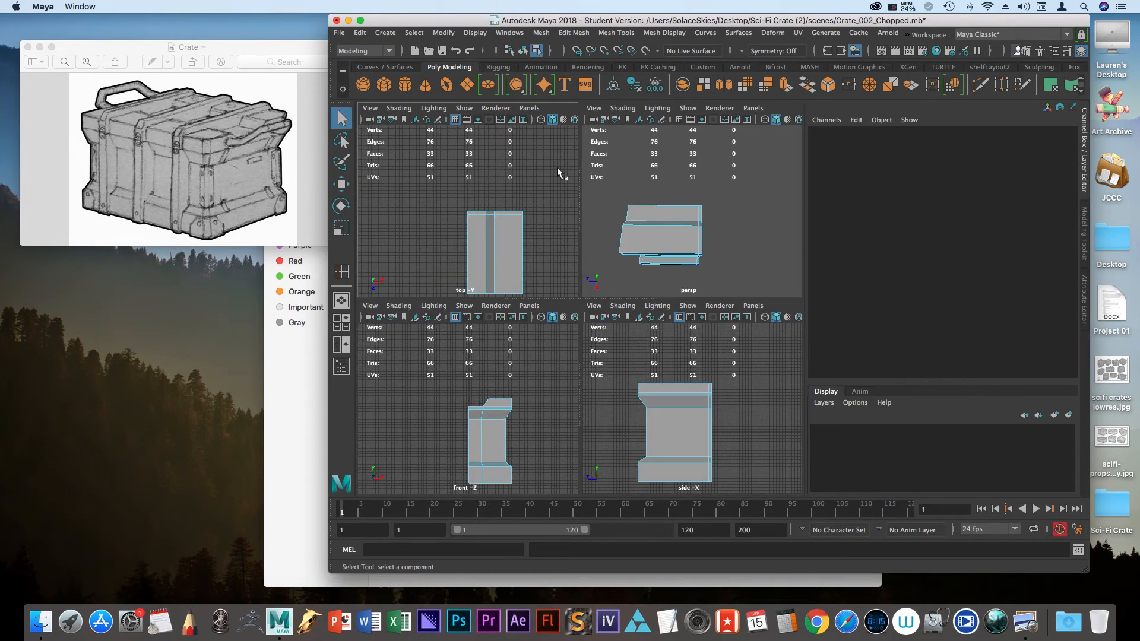
middle_click_drag(582, 285, 524, 267, "alt")
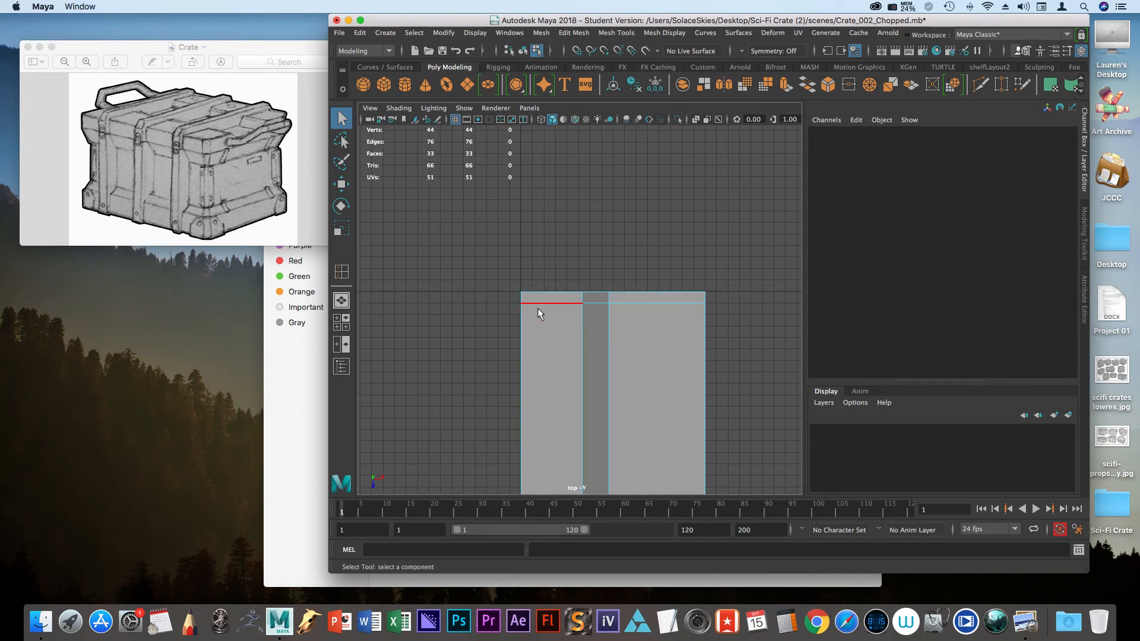
right_click_drag(532, 348, 571, 409, "alt")
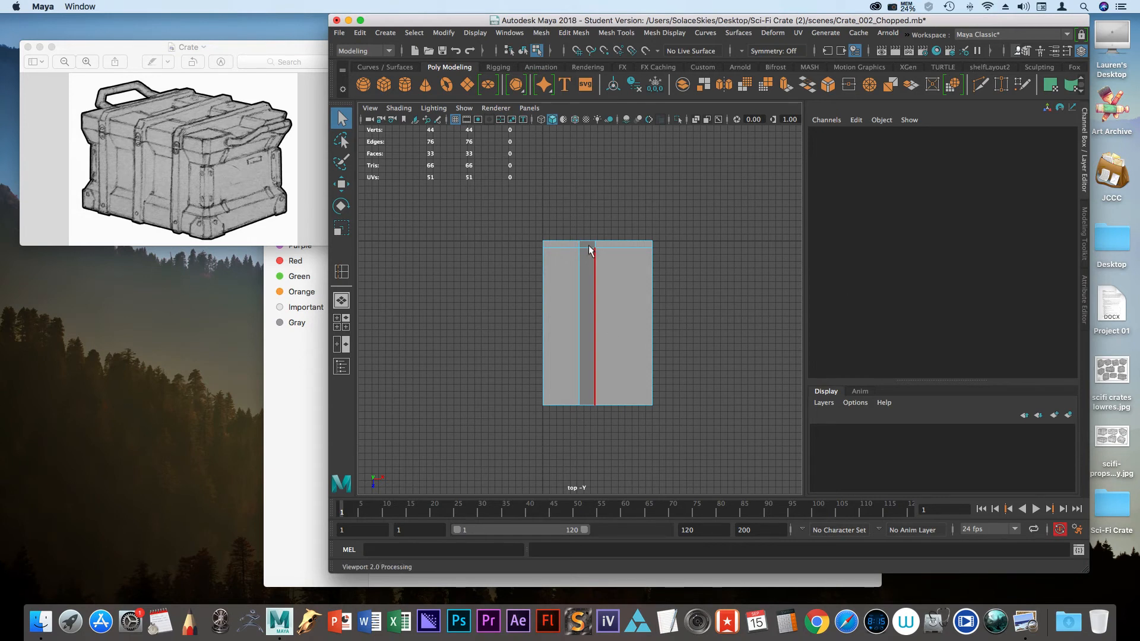
left_click(611, 248)
key("e")
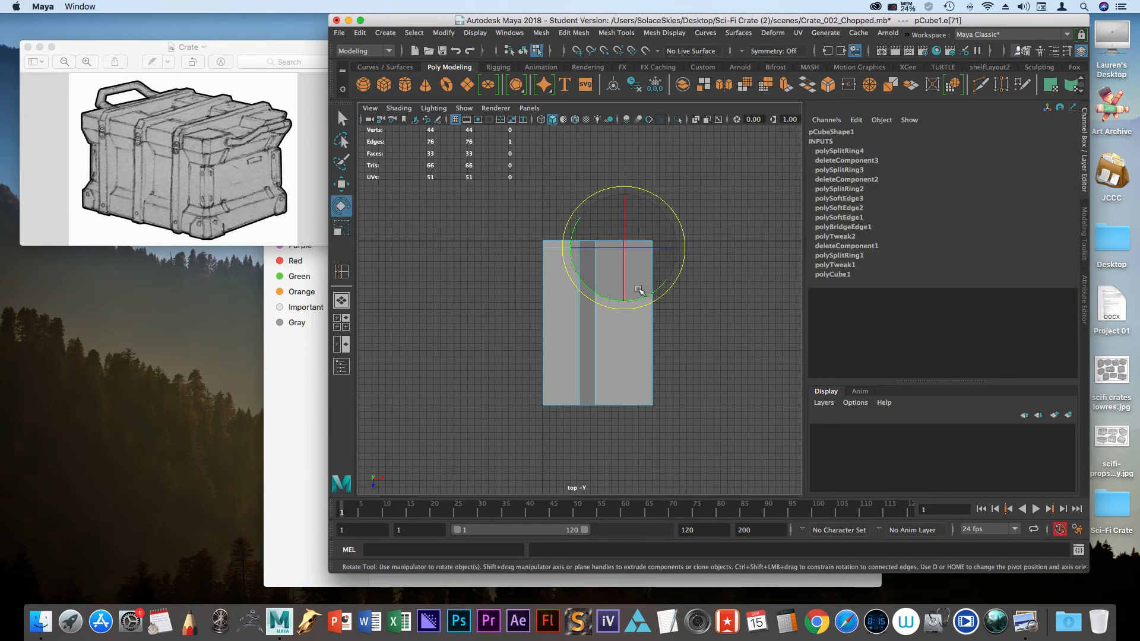
left_click_drag(657, 280, 665, 276)
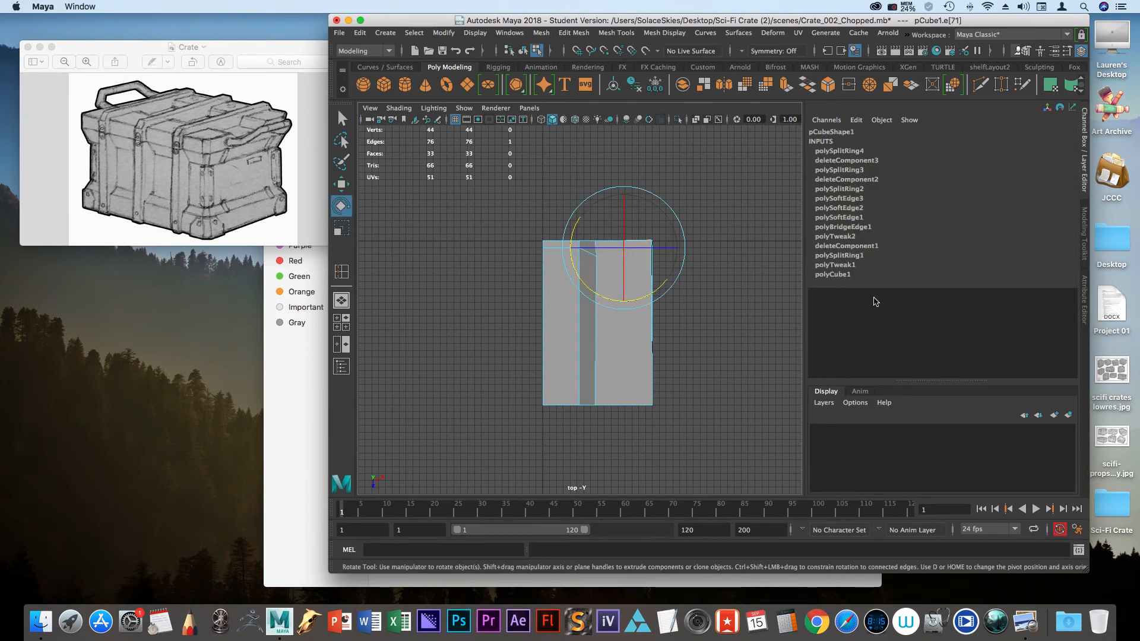
left_click(659, 318)
Delete the new loop's edges that run down the outer side of the crate section.
key("space")
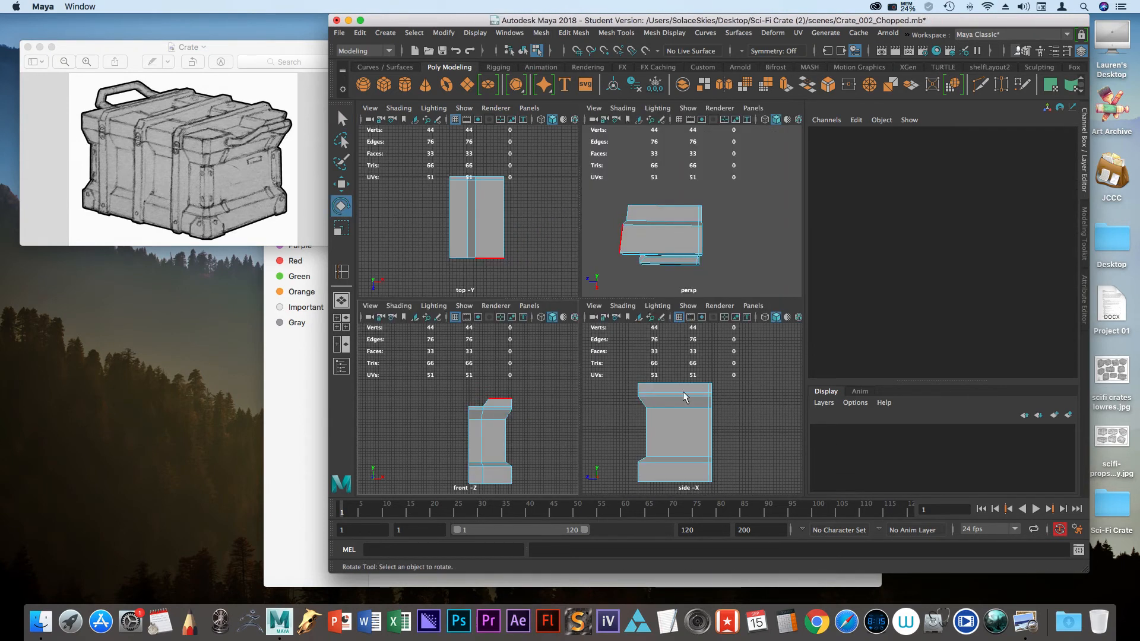
key("space")
key("space")
key("space")
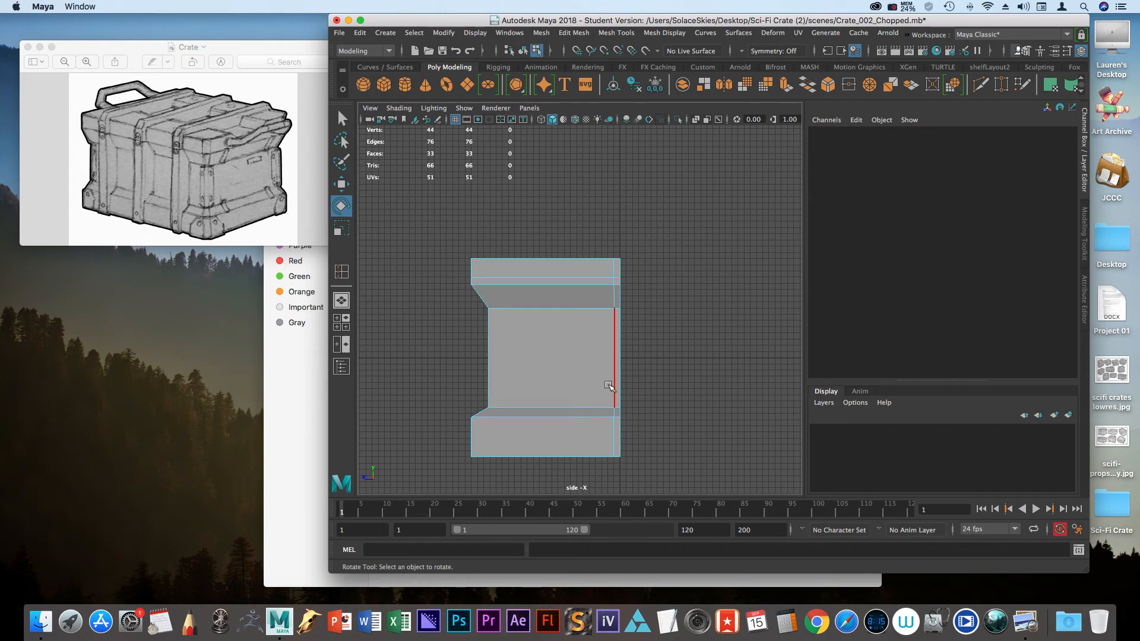
key("space")
key("space")
left_click_drag(702, 280, 662, 315, "alt")
right_click_drag(662, 315, 689, 361, "alt")
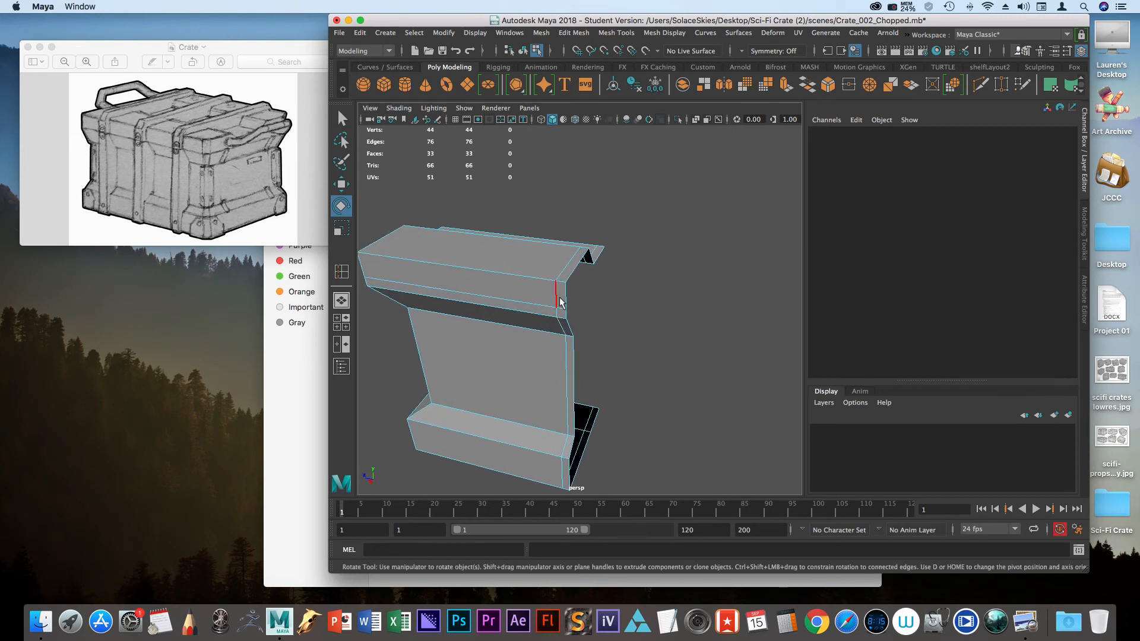
left_click(559, 299)
left_click_drag(631, 387, 601, 310, "alt")
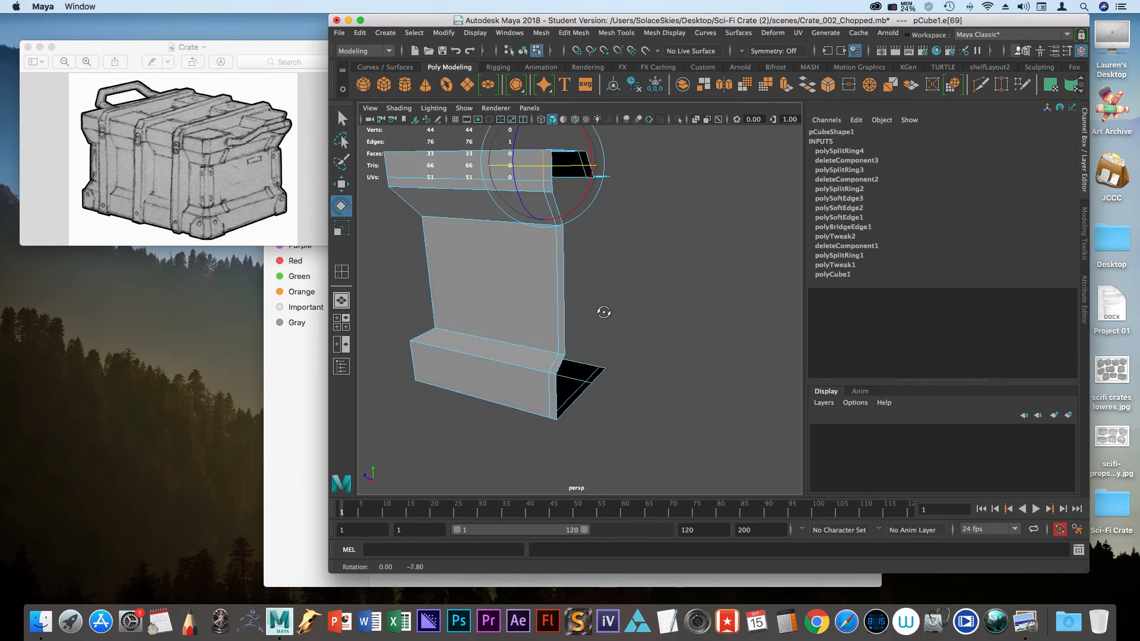
double_click(548, 392)
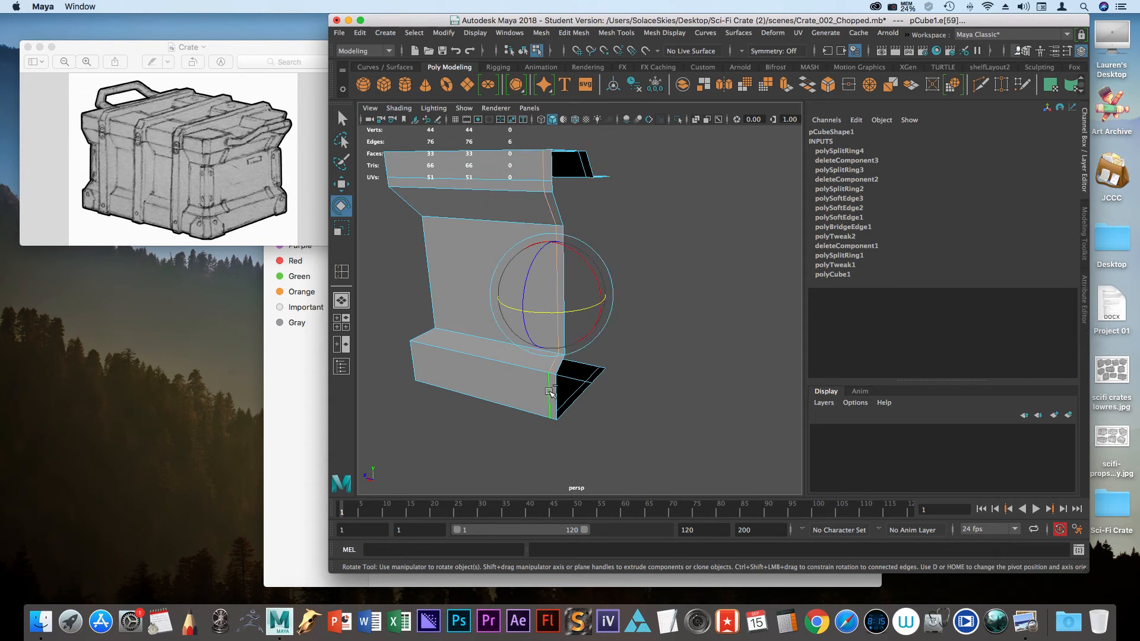
right_click_drag(552, 393, 507, 410, "shift")
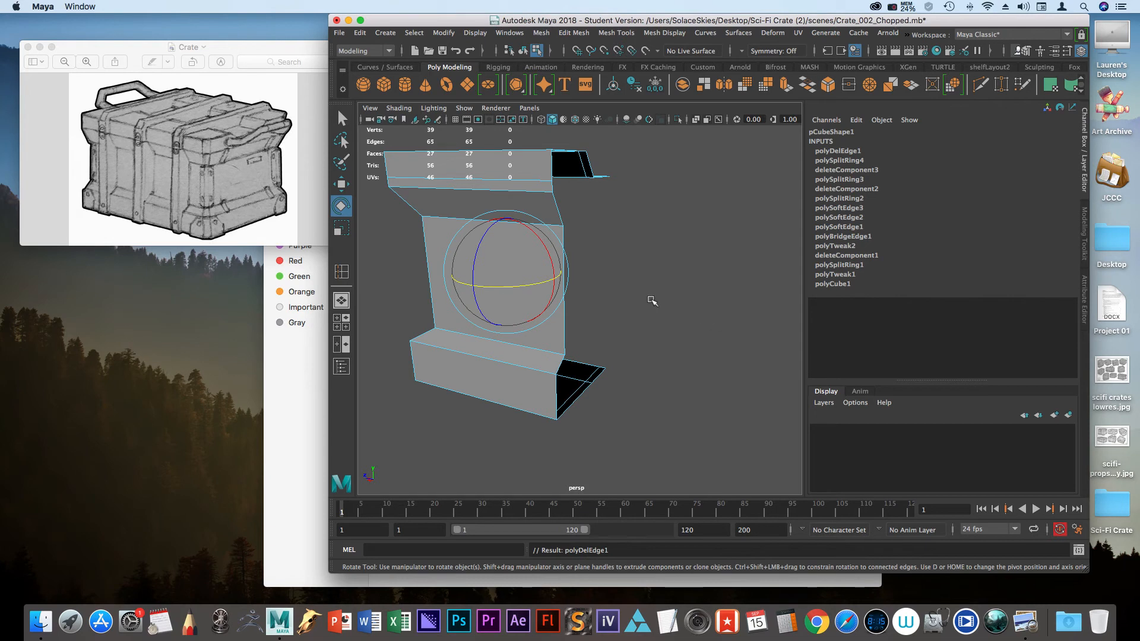
Move the two leftover loop vertices at the crate section's upper corner in the wireframe side view.
key("space")
key("space")
left_click(674, 336)
right_click_drag(610, 297, 570, 297)
right_click_drag(547, 254, 635, 341, "alt")
middle_click_drag(630, 344, 622, 381, "alt")
key("space")
left_click_drag(761, 212, 657, 245, "alt")
key("space")
key("4")
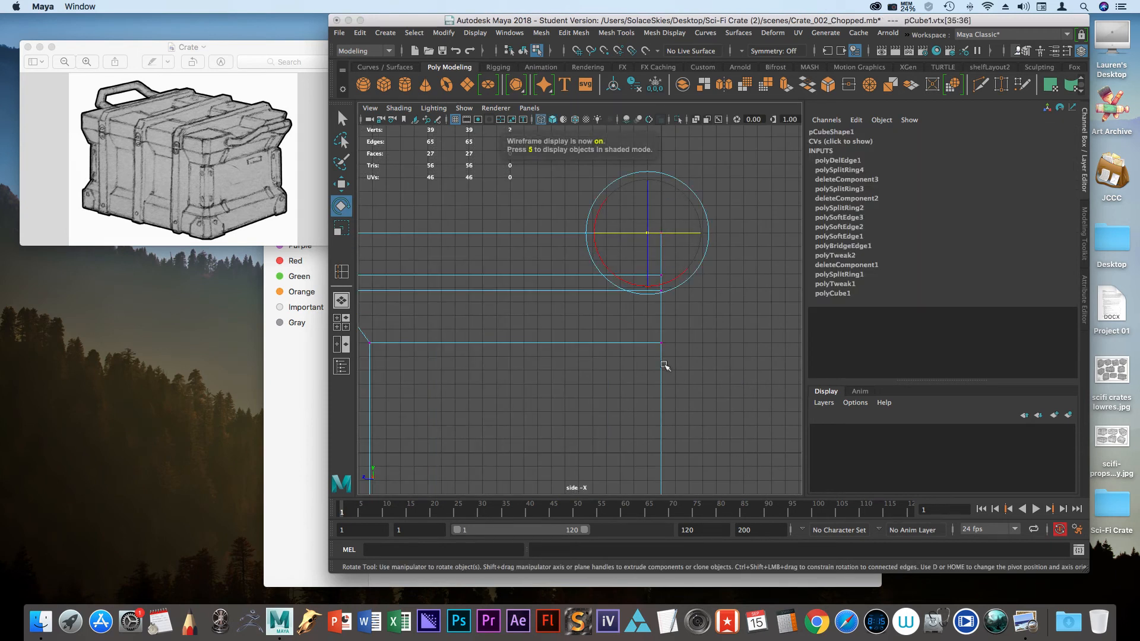
key("w")
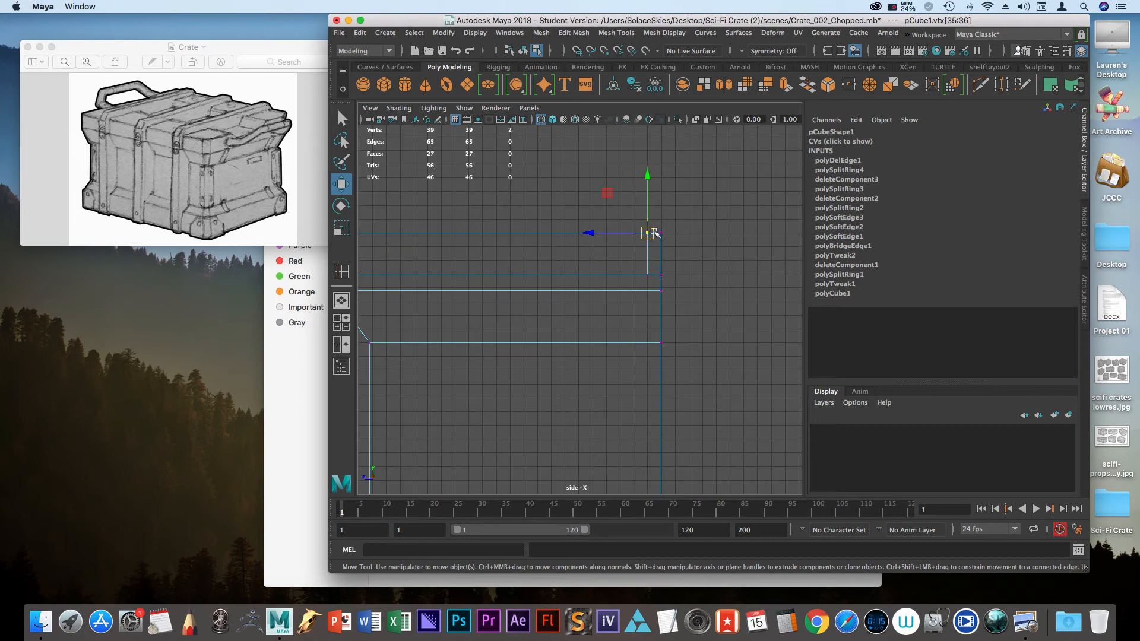
left_click_drag(641, 232, 646, 281)
Snap the loop's two vertices on the lower edge of the lid horizontally to the grid in the side view.
middle_click_drag(687, 295, 683, 73, "alt")
right_click_drag(606, 131, 664, 317, "ctrl")
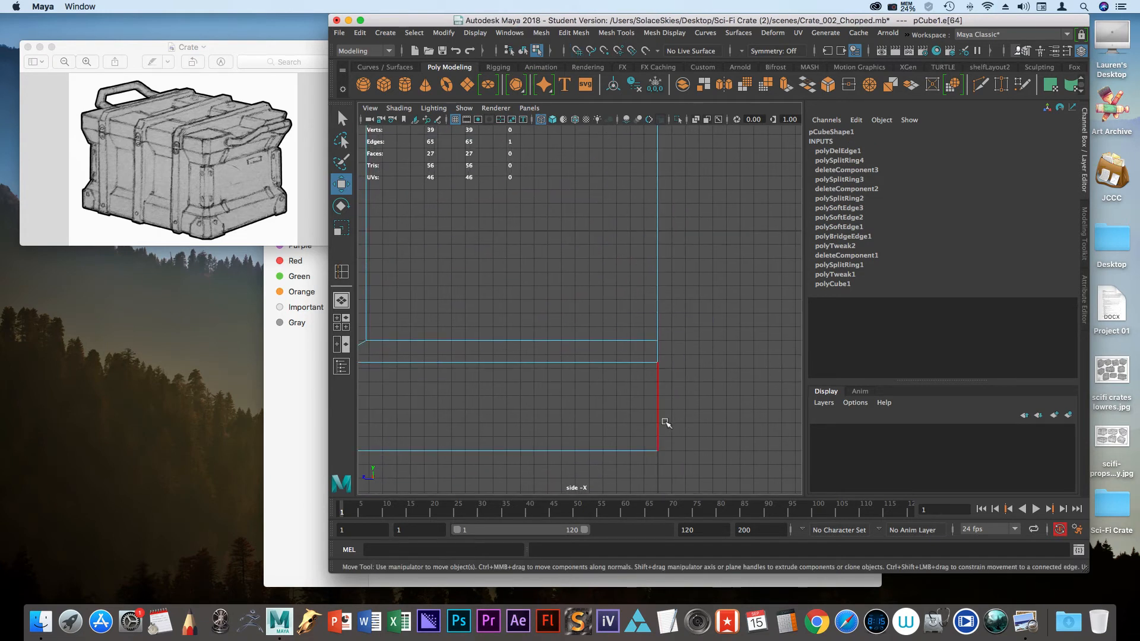
key("super+z")
right_click_drag(675, 407, 674, 341, "alt")
middle_click_drag(674, 341, 674, 374, "alt")
right_click_drag(673, 375, 652, 422, "alt")
middle_click_drag(677, 261, 660, 329, "alt")
right_click_drag(660, 329, 666, 359, "alt")
key("x")
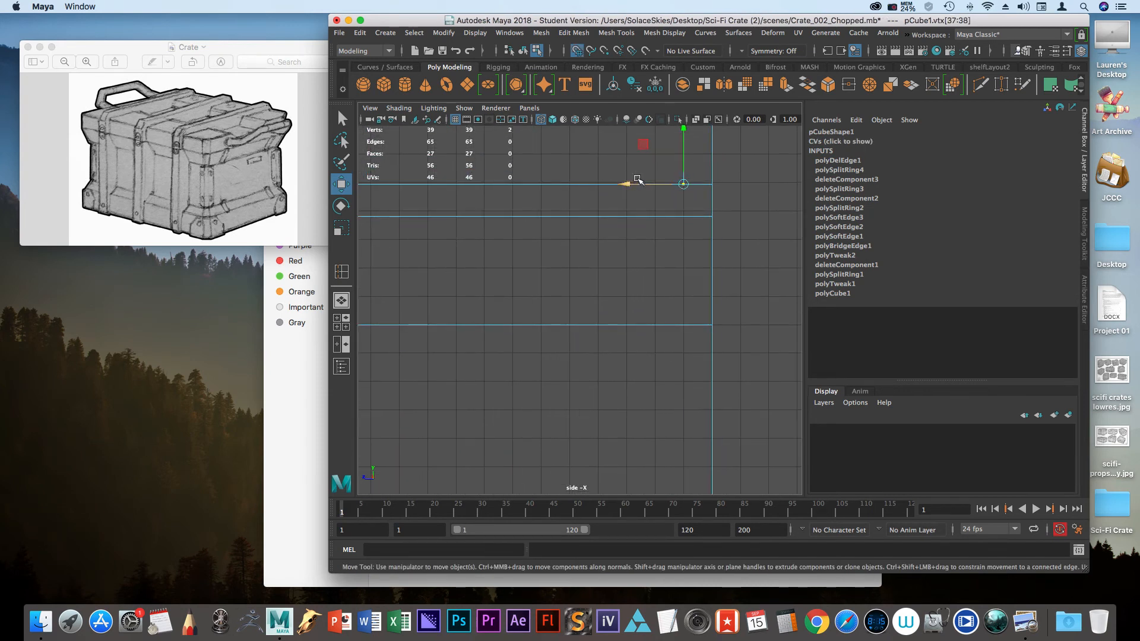
left_click_drag(645, 184, 689, 203)
left_click(764, 233)
Snap the three leftover loop vertices on the crate section's bottom edge horizontally to the grid.
right_click_drag(778, 253, 735, 235, "alt")
middle_click_drag(735, 235, 787, 65, "alt")
right_click_drag(787, 65, 695, 277, "alt")
middle_click_drag(695, 278, 698, 191, "alt")
right_click_drag(698, 192, 666, 364, "alt")
middle_click_drag(665, 364, 598, 366, "alt")
right_click_drag(598, 366, 677, 421, "alt")
double_click(672, 320)
mouse_move(675, 321)
right_mouse_down()
mouse_move(723, 216)
mouse_move(617, 272)
mouse_move(645, 280)
right_mouse_up()
left_click_drag(645, 280, 683, 370)
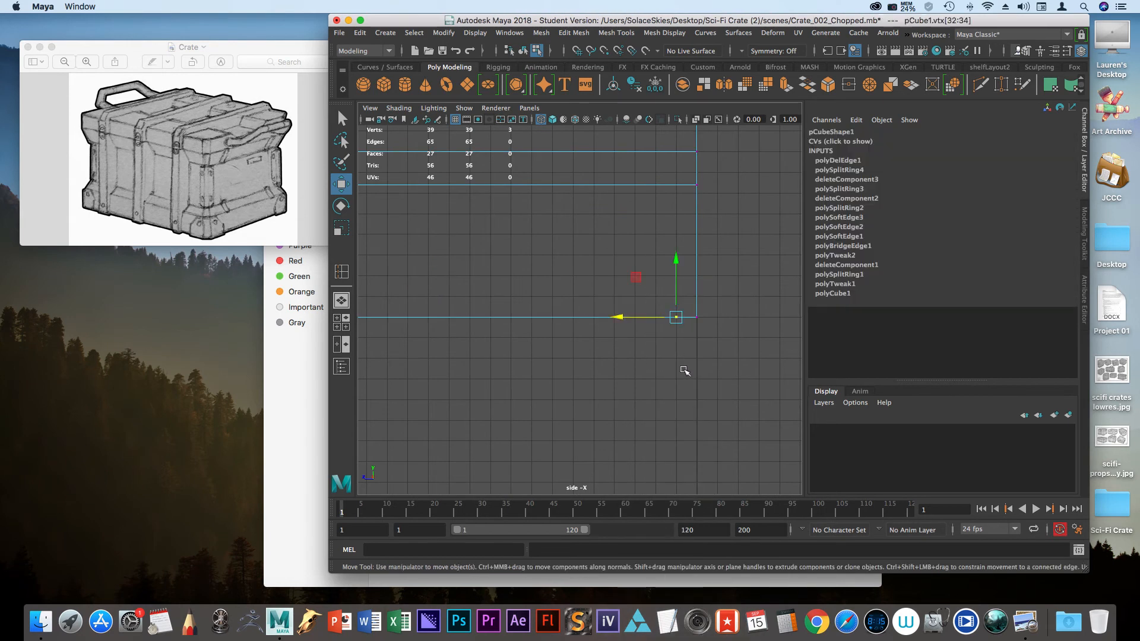
key("x")
left_click_drag(626, 318, 658, 331)
left_click(712, 279)
Examine the crate section's loop vertices and outer side from several angles in the perspective and side views.
key("space")
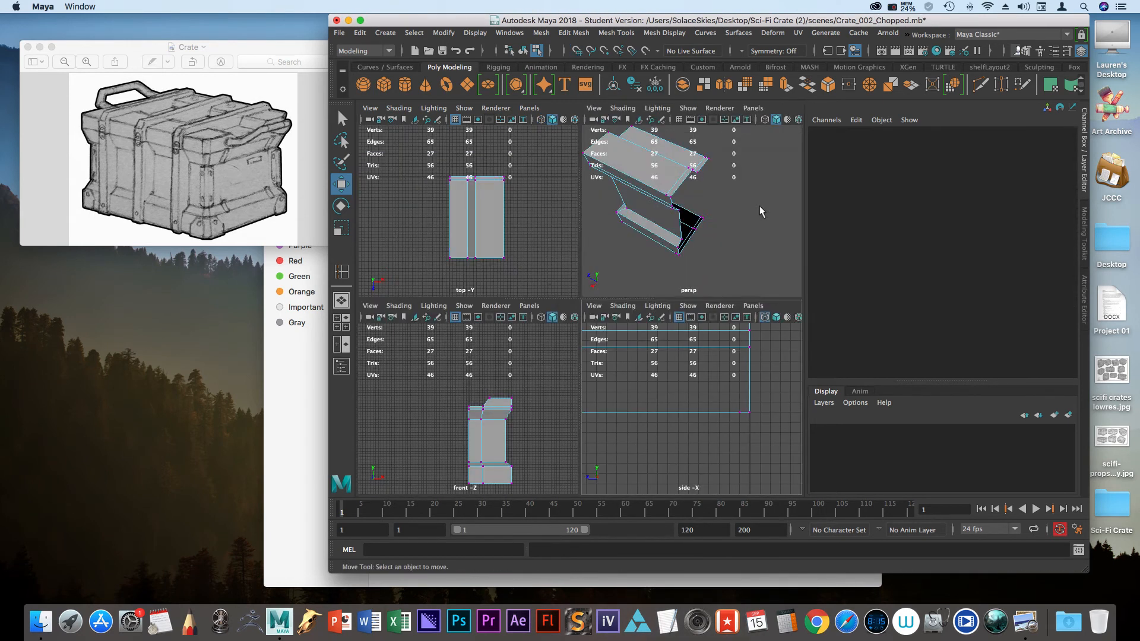
key("space")
left_click_drag(727, 308, 755, 302, "alt")
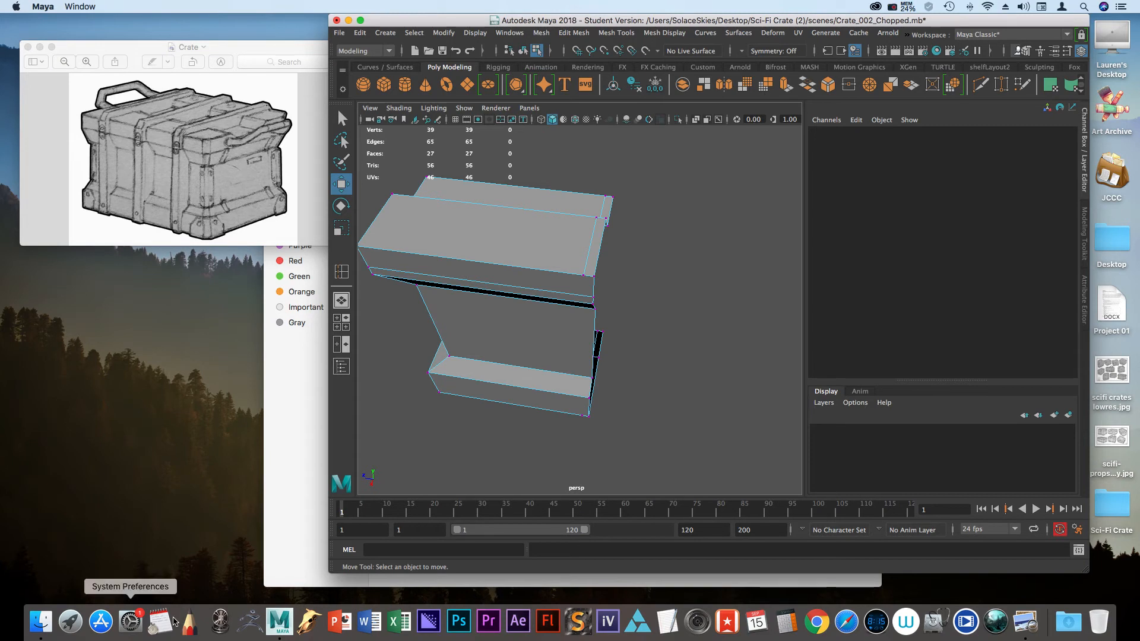
mouse_move(631, 252)
left_mouse_down("alt")
mouse_move(602, 250)
mouse_move(588, 218)
mouse_move(649, 275)
mouse_move(620, 245)
left_mouse_up("alt")
left_click_drag(678, 442, 674, 331, "alt")
left_click_drag(616, 381, 624, 312, "alt")
key("space")
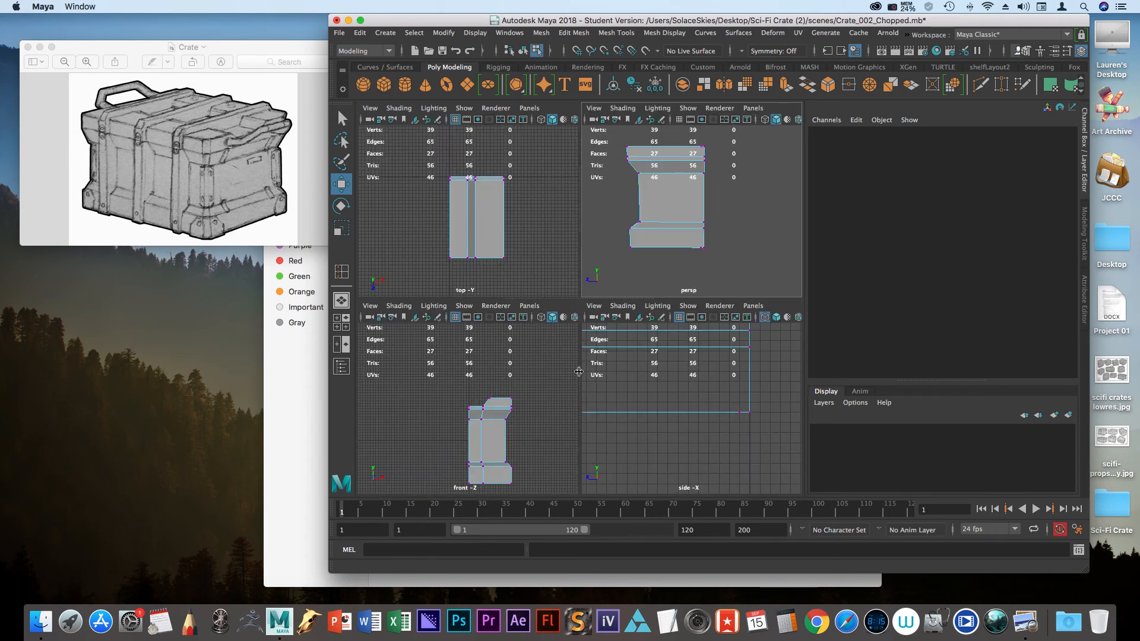
key("space")
key("space")
key("space")
scroll(668, 312, "down", 10)
scroll(593, 361, "up", 2)
middle_click_drag(593, 362, 575, 451, "alt")
key("space")
key("space")
mouse_move(747, 228)
left_mouse_down("alt")
mouse_move(725, 250)
mouse_move(744, 249)
left_mouse_up("alt")
right_click_drag(745, 251, 761, 278, "alt")
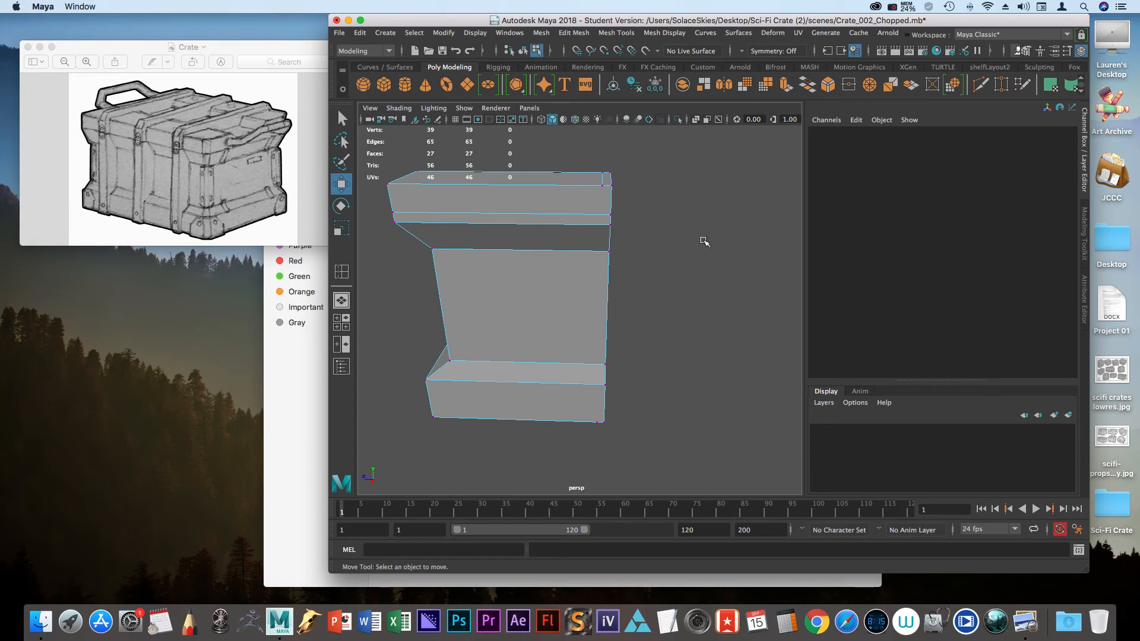
Multi-Cut a vertical edge down the outer side from the loop vertex on the lid's upper edge to the loop vertex on the bottom edge.
key("F8")
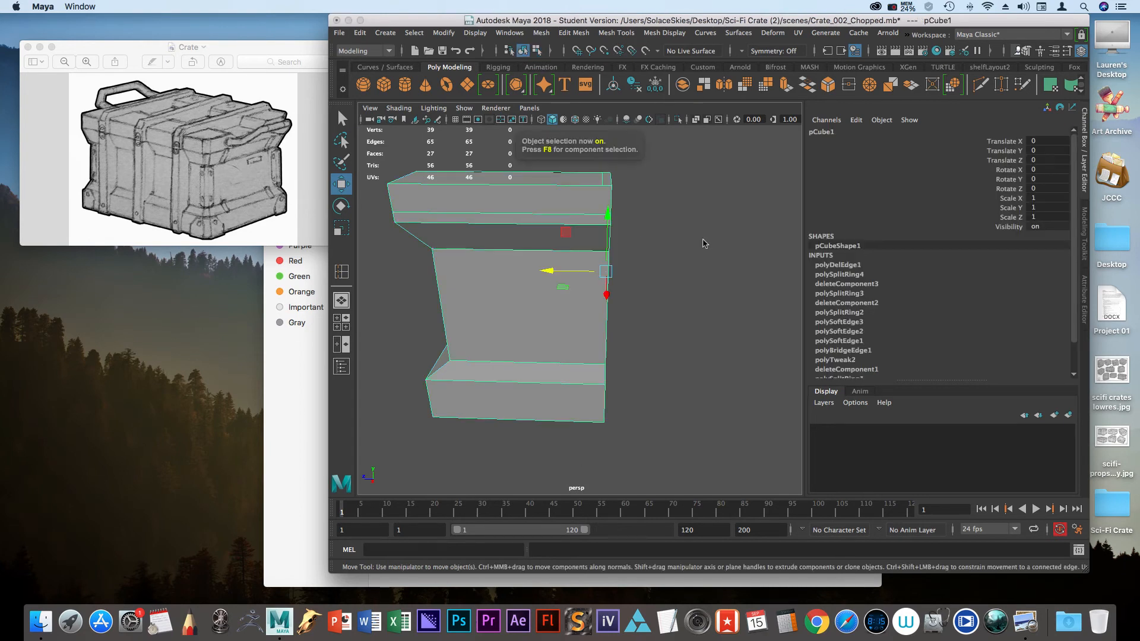
right_click_drag(546, 234, 526, 266, "shift")
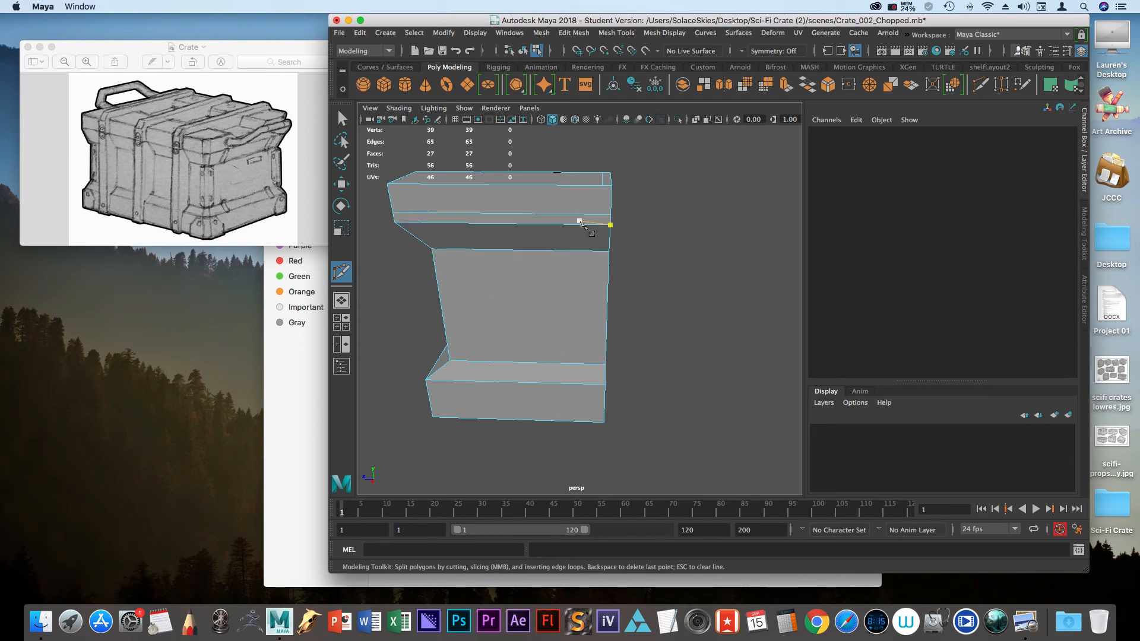
left_click(509, 280)
key("Escape")
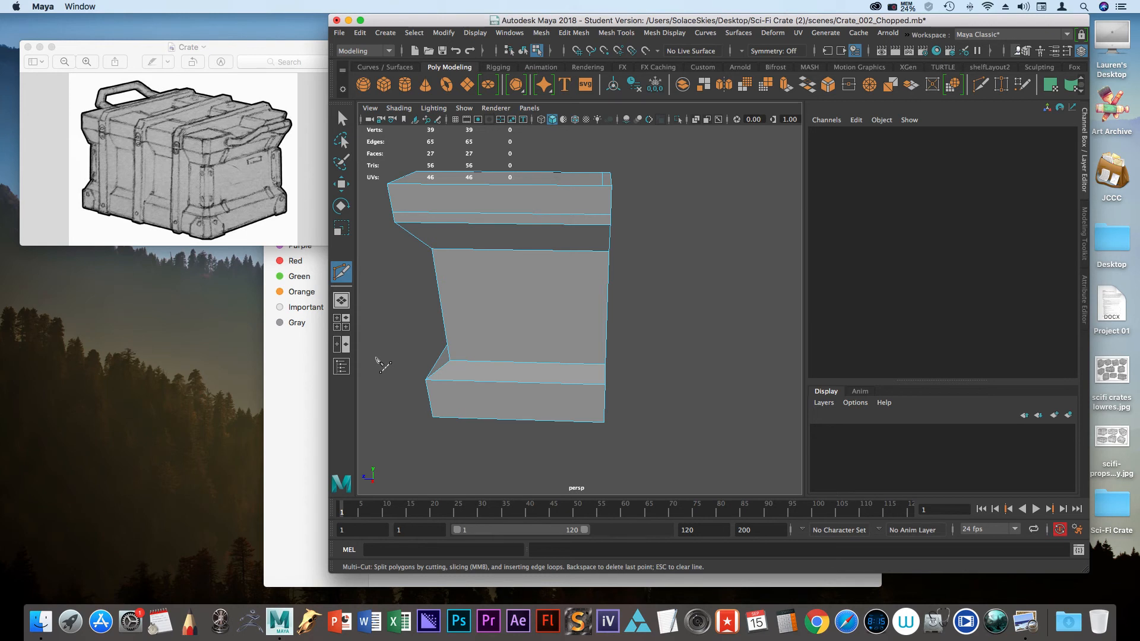
left_click(499, 184)
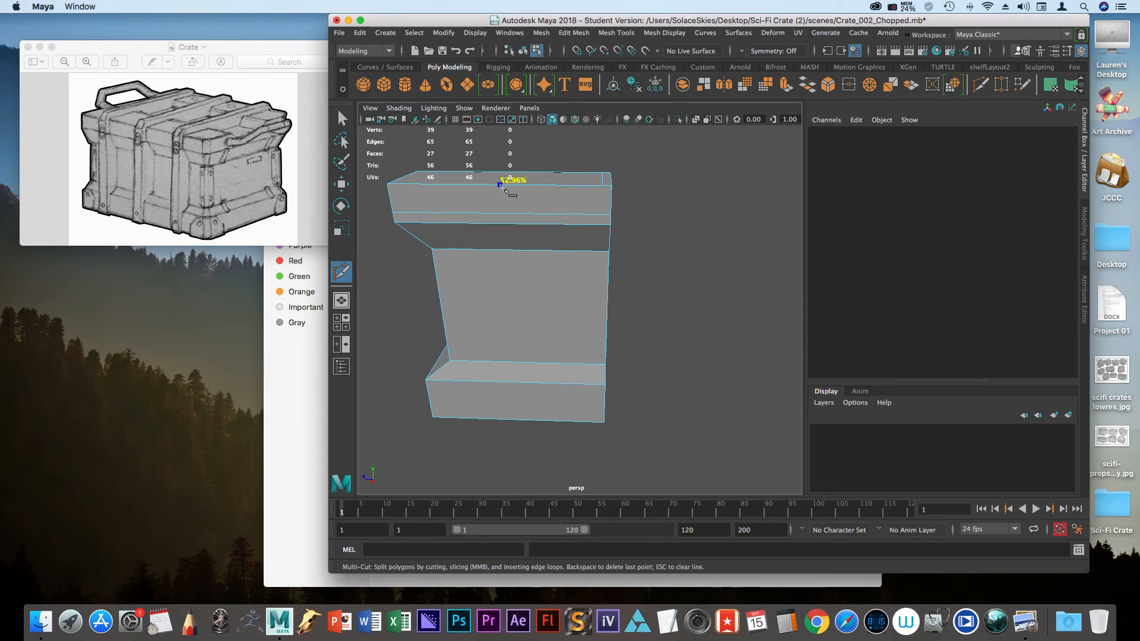
left_click_drag(501, 185, 602, 231)
left_click_drag(667, 334, 664, 278, "alt")
middle_click_drag(674, 281, 645, 332, "alt")
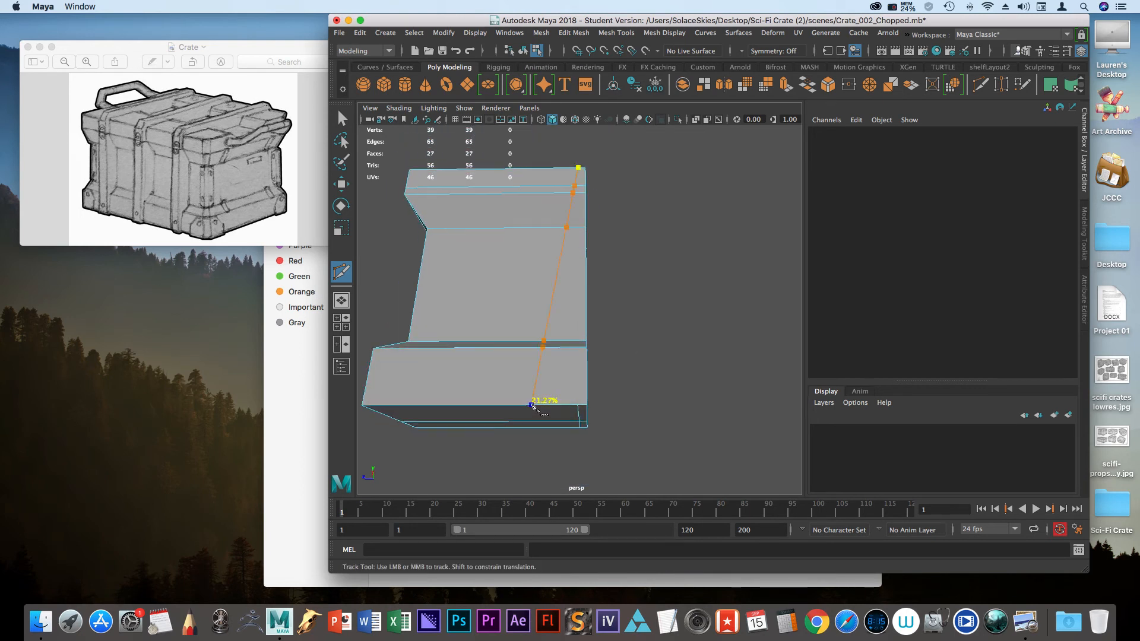
left_click(578, 406)
key("Return")
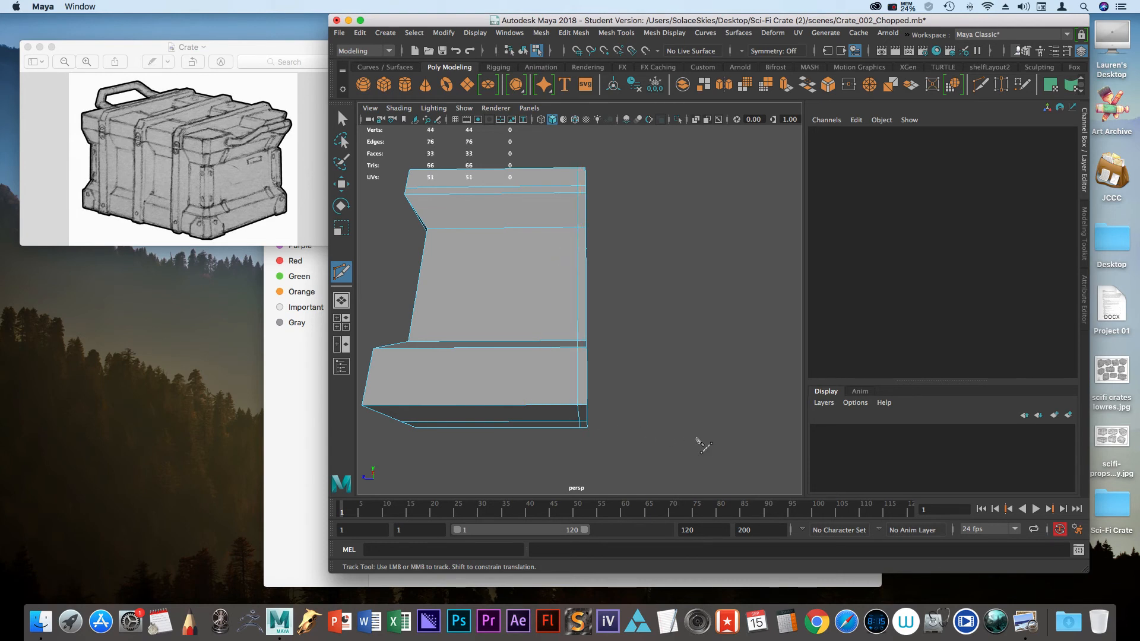
Snap the misaligned vertices of the new cut near the base ledge to the grid in the side view.
left_click_drag(704, 365, 712, 392, "alt")
key("space")
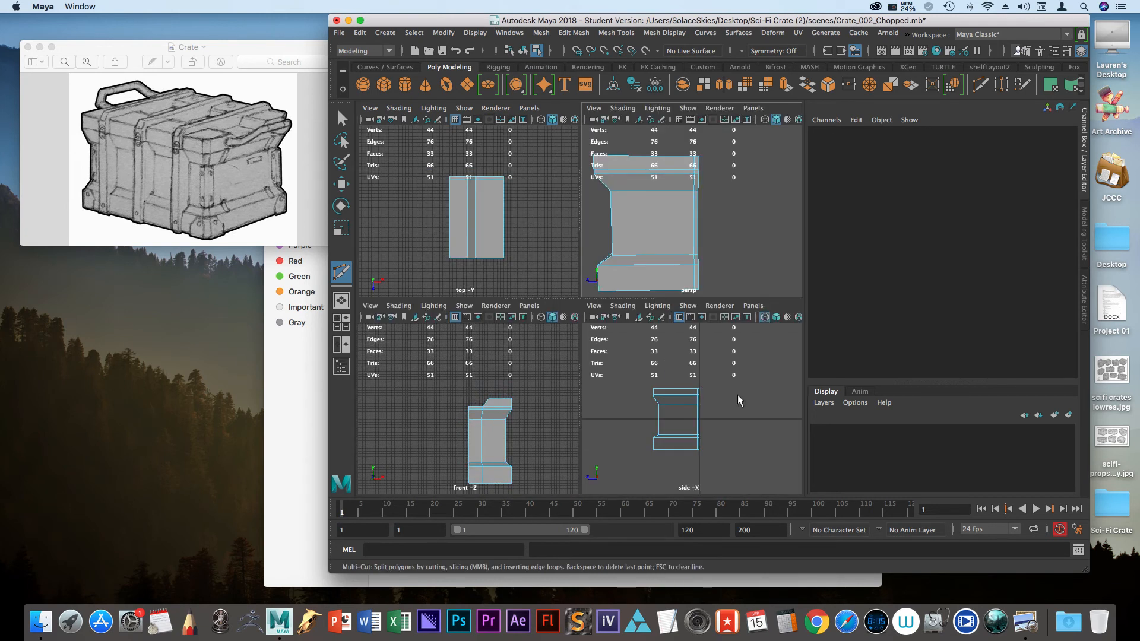
key("space")
scroll(707, 447, "up", 6)
scroll(664, 433, "up", 3)
middle_click_drag(680, 441, 616, 450, "alt")
left_click(629, 440)
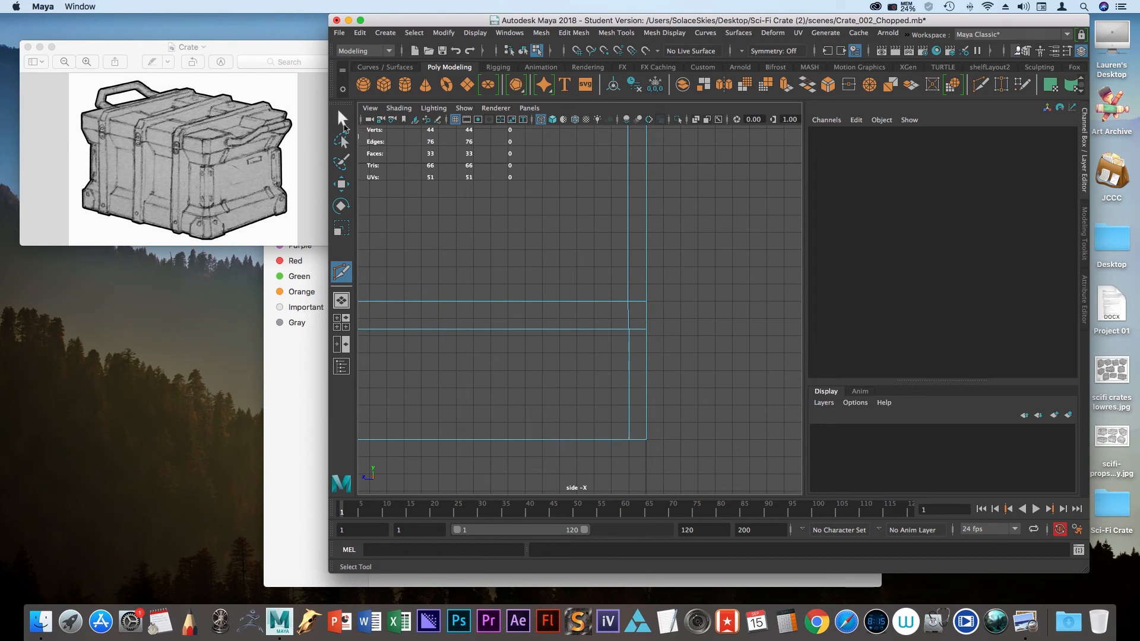
key("q")
right_click_drag(592, 287, 517, 286)
scroll(470, 290, "up", 3)
middle_click_drag(520, 335, 431, 348, "alt")
left_click_drag(484, 284, 556, 311)
key("w")
key("x")
Snap the new cut's upper vertices horizontally to the same grid line in the side view.
middle_click_drag(516, 379, 470, 529, "alt")
middle_click_drag(469, 145, 517, 291, "alt")
left_click_drag(518, 270, 570, 336)
key("x")
left_click_drag(517, 297, 564, 300)
left_click(659, 279)
right_click_drag(686, 288, 656, 287, "alt")
middle_click_drag(650, 291, 638, 249, "alt")
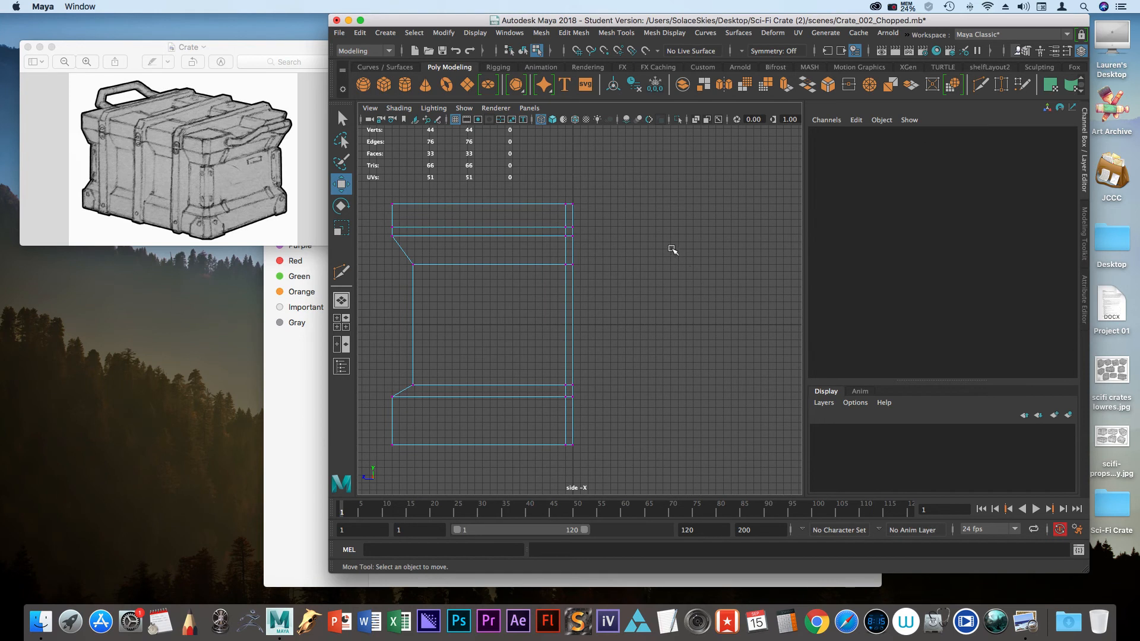
Reset the grid options to their default settings and apply them.
key("space")
key("space")
left_click_drag(728, 254, 649, 326, "alt")
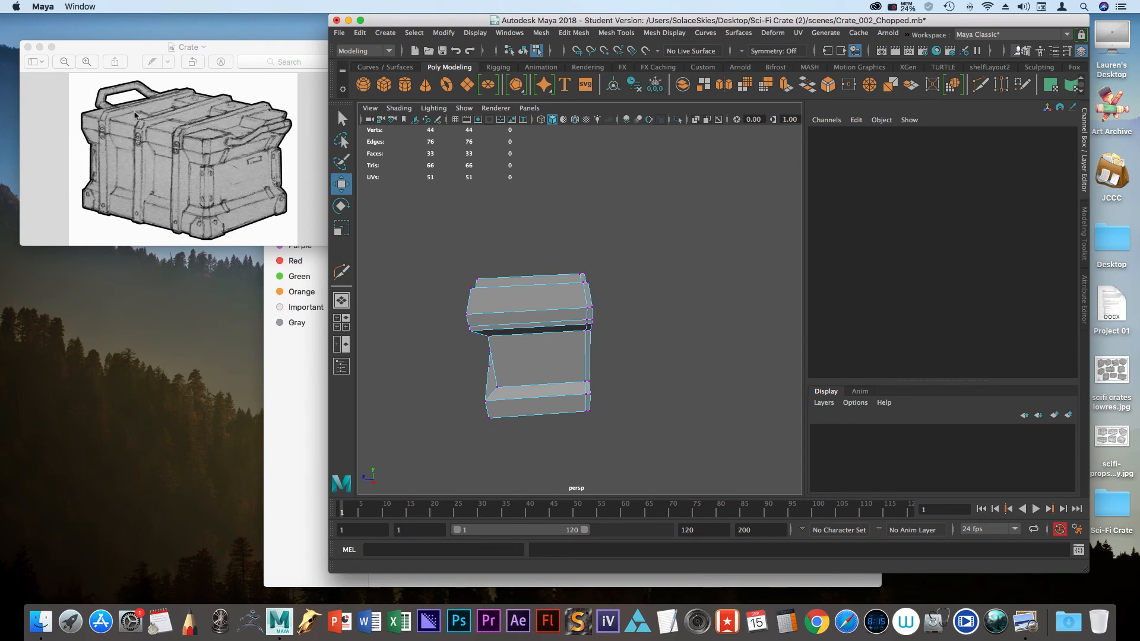
left_click_drag(560, 255, 568, 217, "alt")
key("space")
key("space")
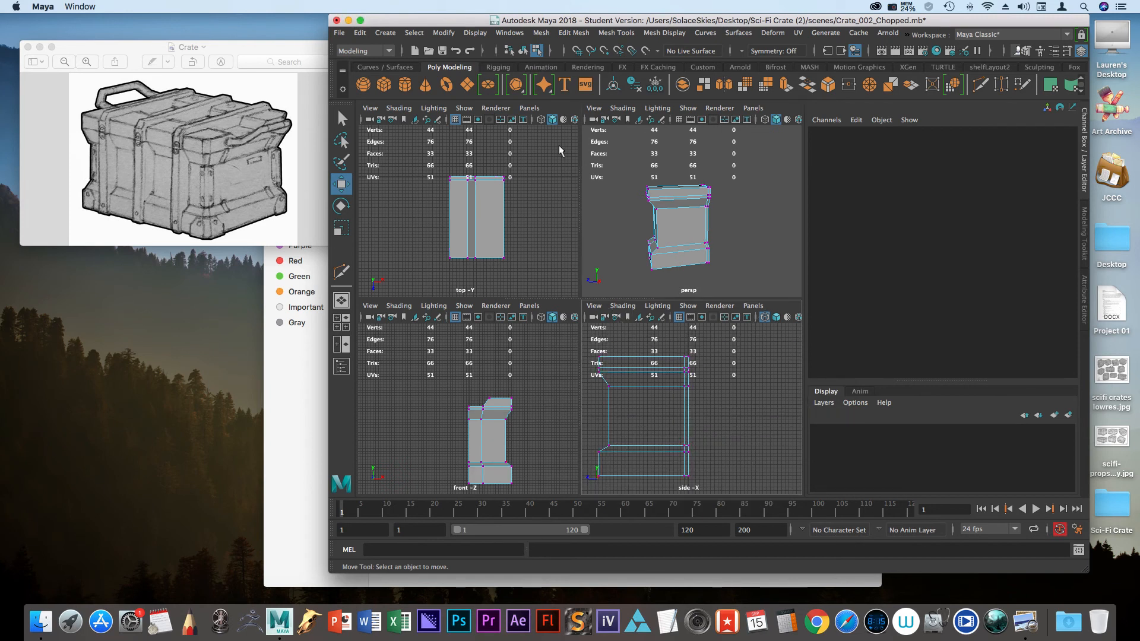
left_click(480, 34)
mouse_move(505, 74)
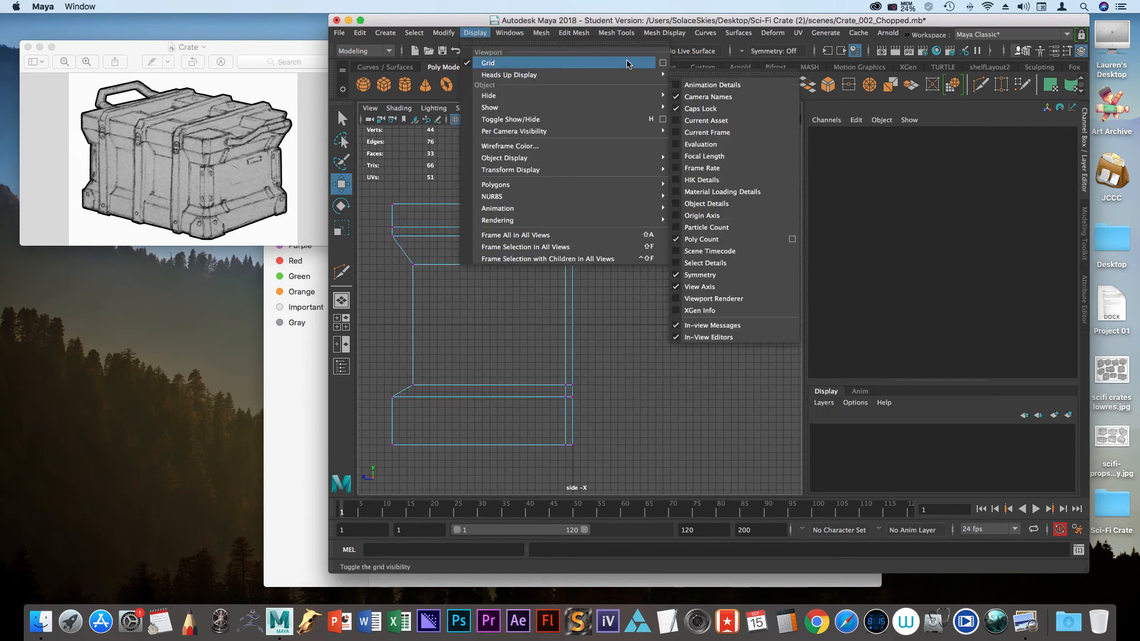
left_click(663, 63)
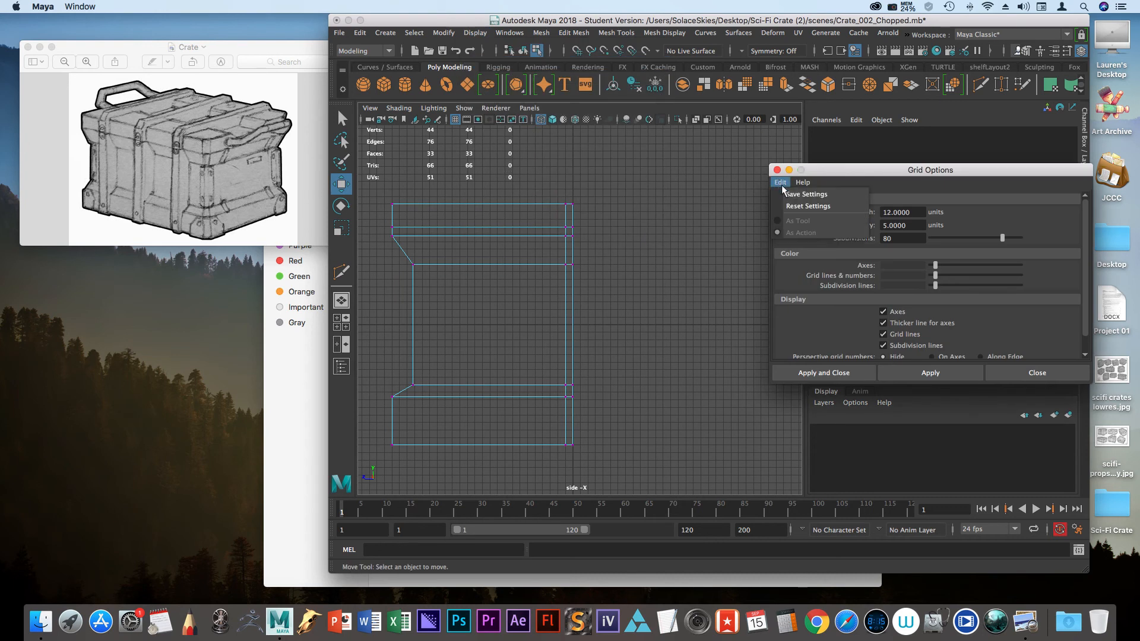
left_click(839, 374)
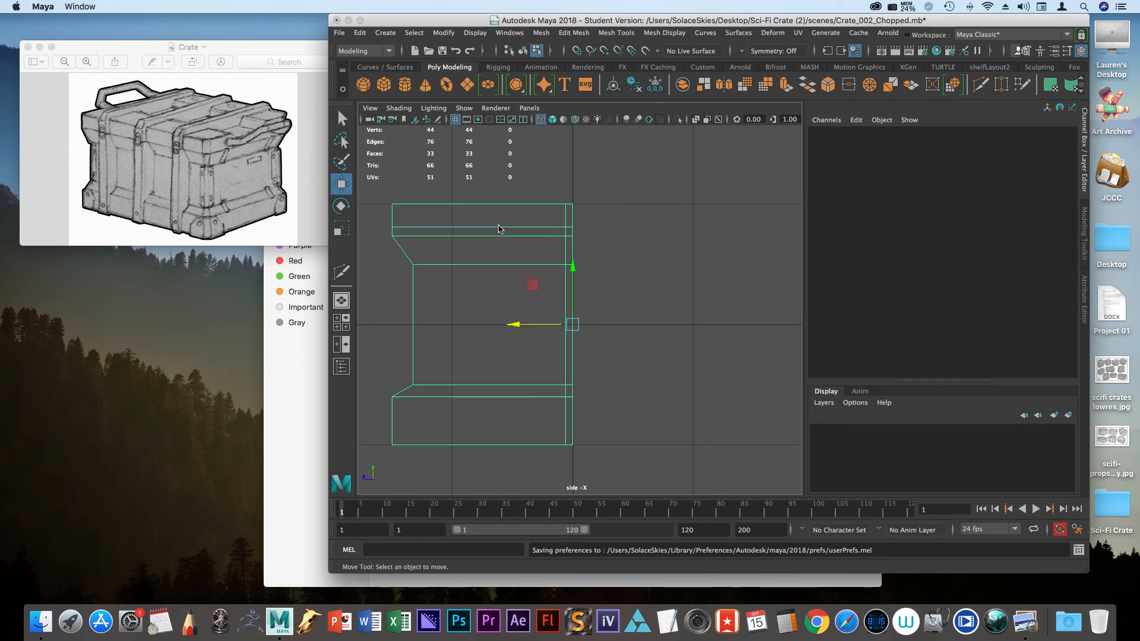
Soften all edges of the crate section and insert a vertical edge loop on the grid line crossing its side view.
key("F8")
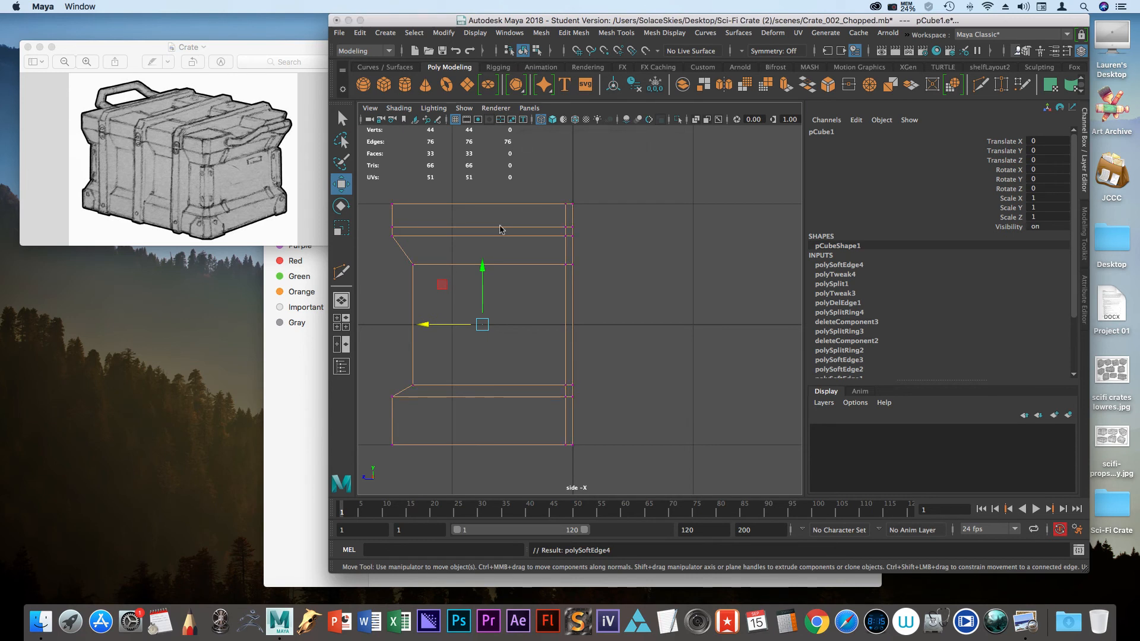
key("F8")
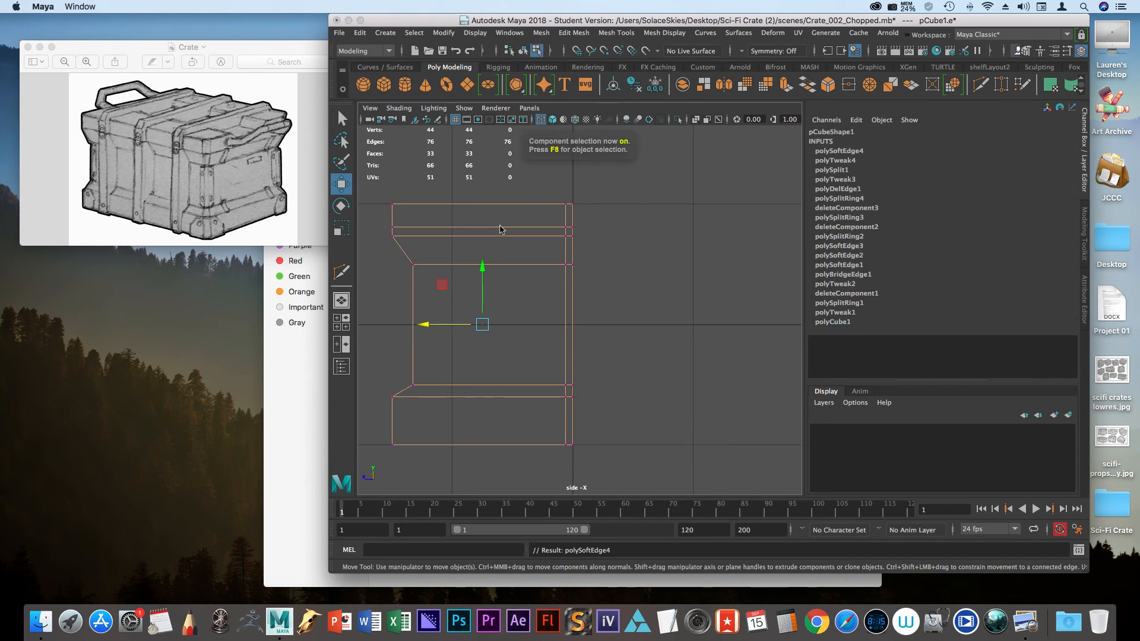
key("F8")
right_click_drag(499, 230, 427, 244, "shift")
left_click_drag(438, 233, 453, 233)
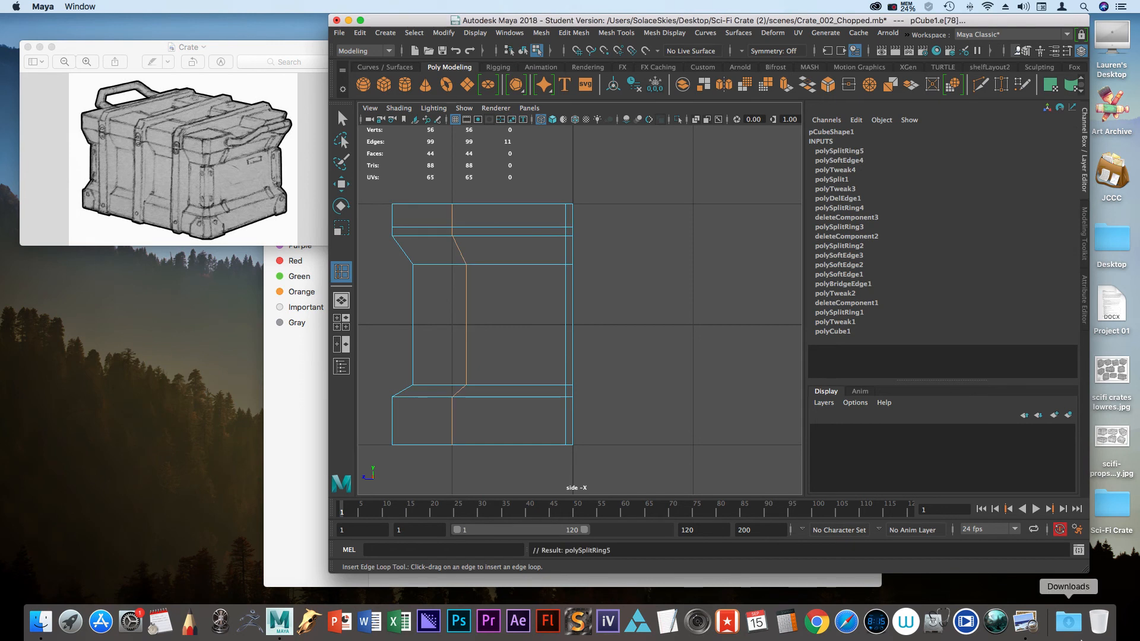
Select the new loop's six edges down the outer side, from the lid's upper edge to the base's bottom edge.
key("space")
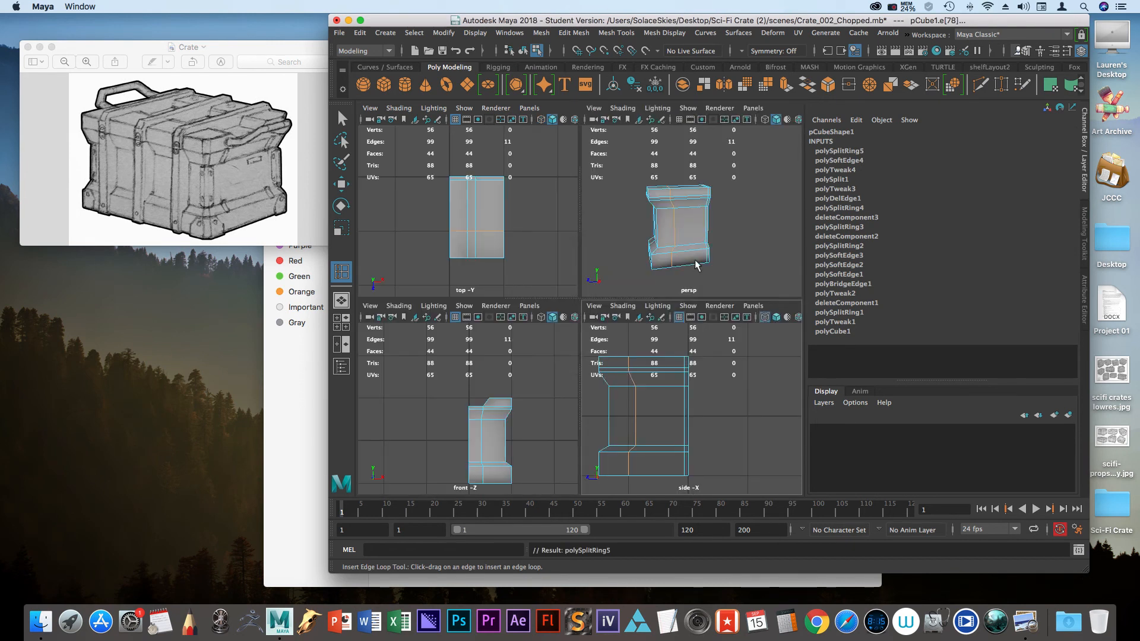
key("space")
left_click(507, 219)
left_click(342, 119)
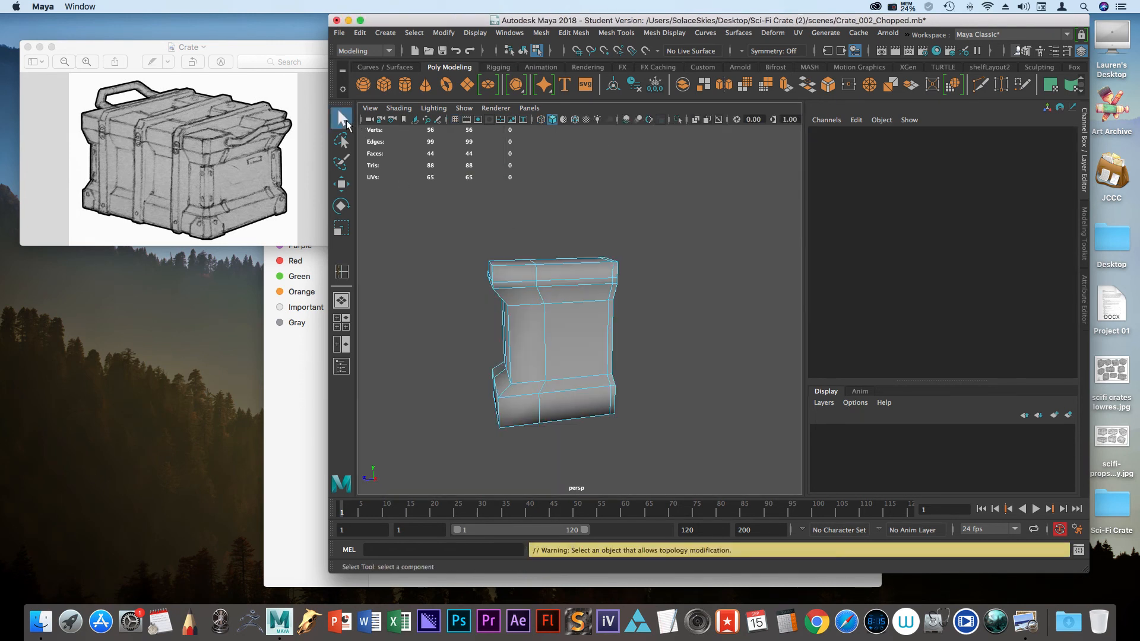
left_click_drag(416, 256, 603, 315, "alt")
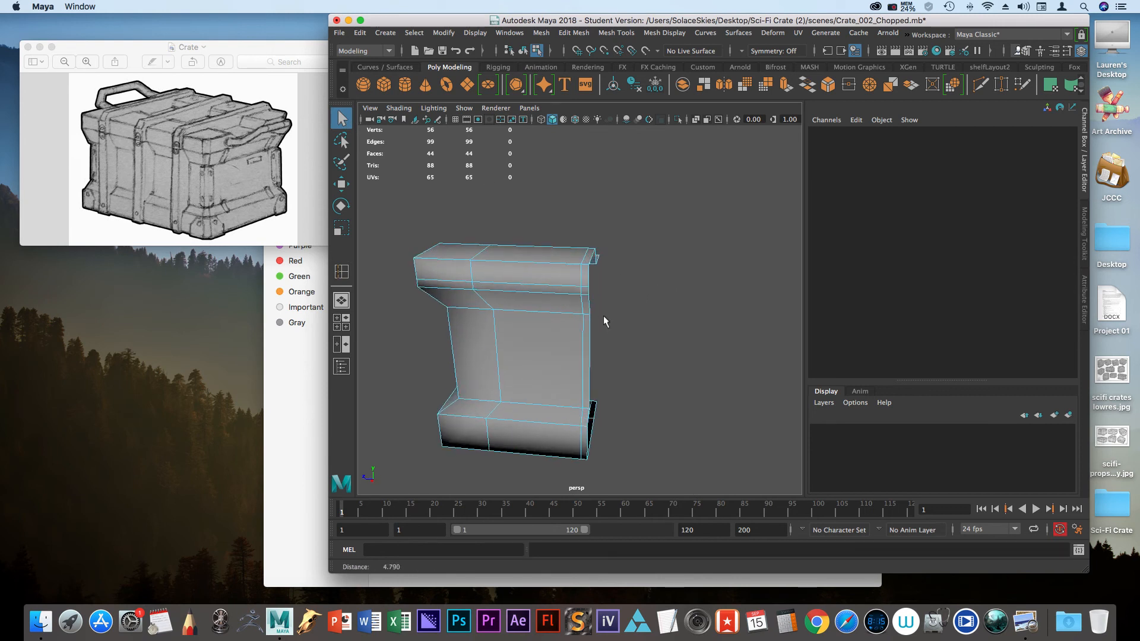
left_click(473, 278)
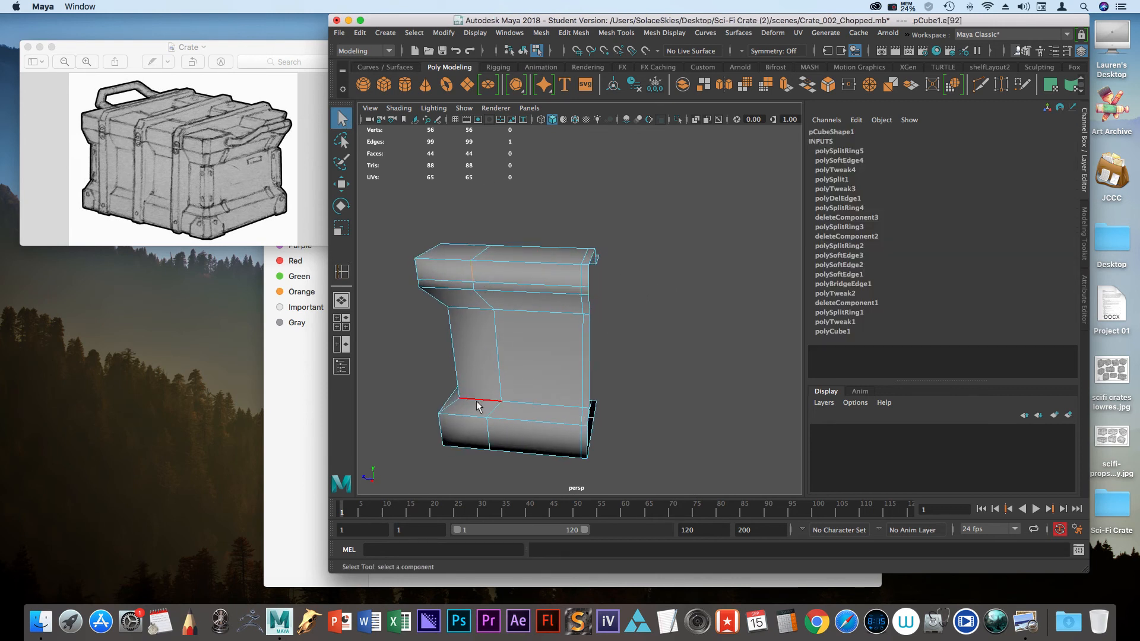
left_click(488, 438, "shift")
left_click(705, 293)
left_click(473, 266)
double_click(487, 439, "shift")
mouse_move(679, 395)
left_mouse_down("alt")
mouse_move(692, 299)
mouse_move(644, 378)
mouse_move(666, 378)
left_mouse_up("alt")
left_click_drag(722, 306, 667, 268, "alt")
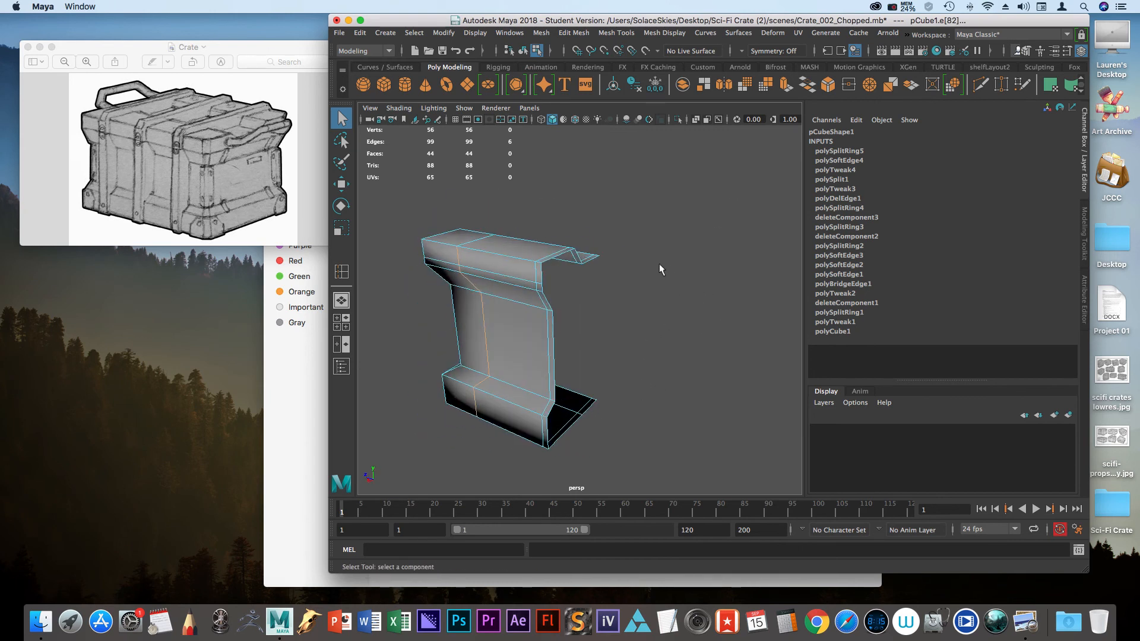
Try deleting the selected loop edges while leaving their vertices, and undo the deletion.
key("BackSpace")
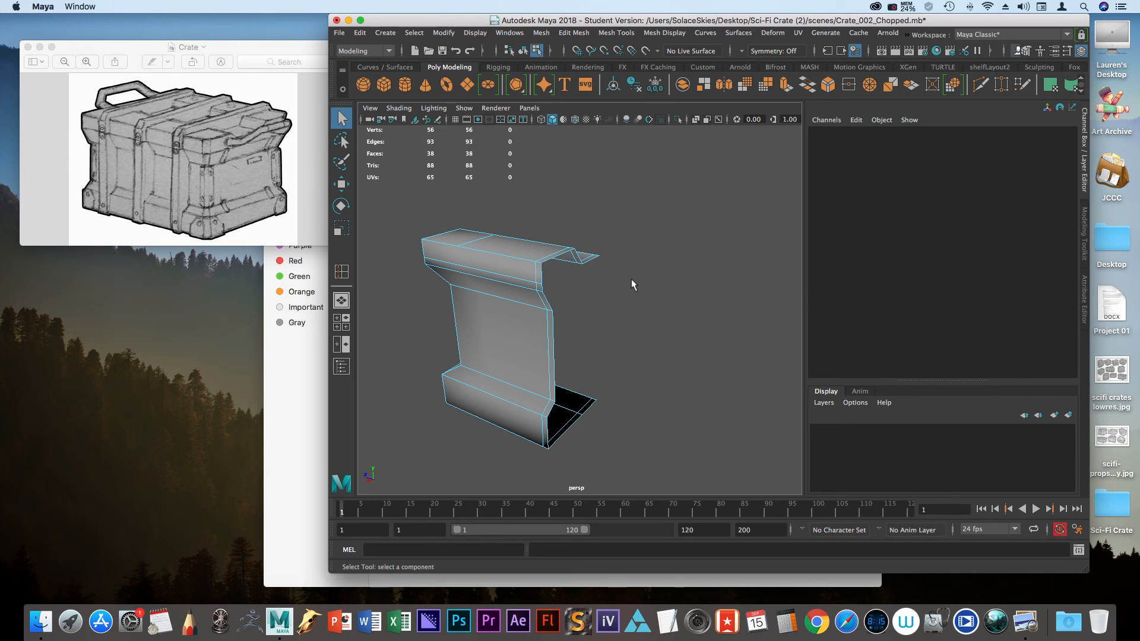
right_click(492, 363, "shift")
right_click(488, 310, "shift")
right_click_drag(488, 310, 439, 302)
key("super+z")
key("super+z")
Delete the selected outer-side loop edges together with their vertices using Delete Edge.
left_click_drag(586, 346, 612, 328, "alt")
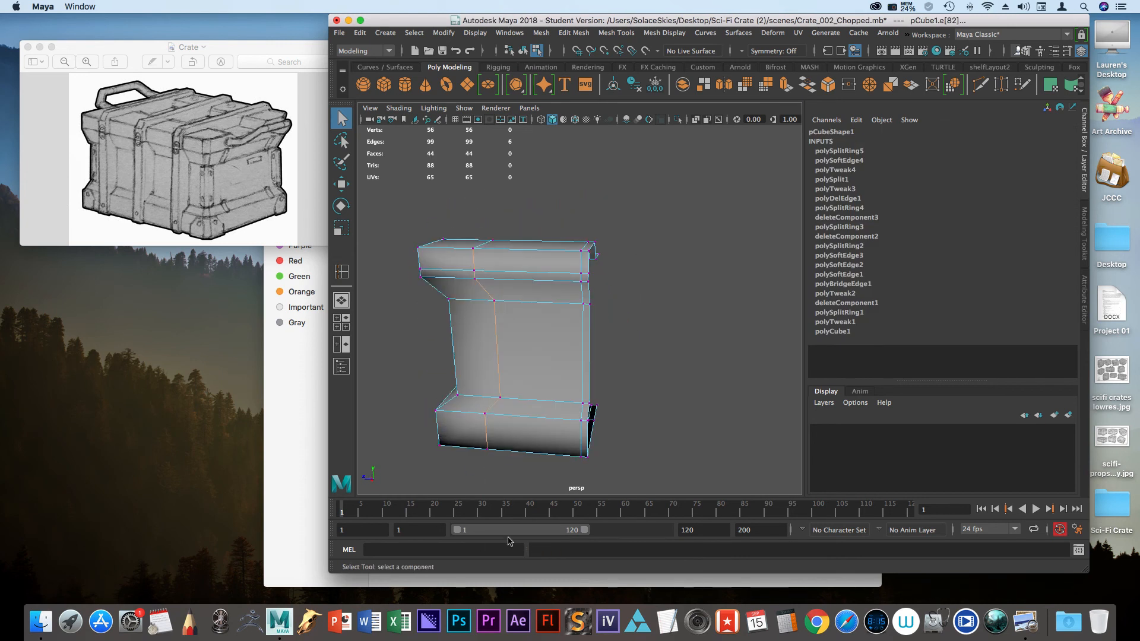
right_click_drag(492, 403, 463, 415, "shift")
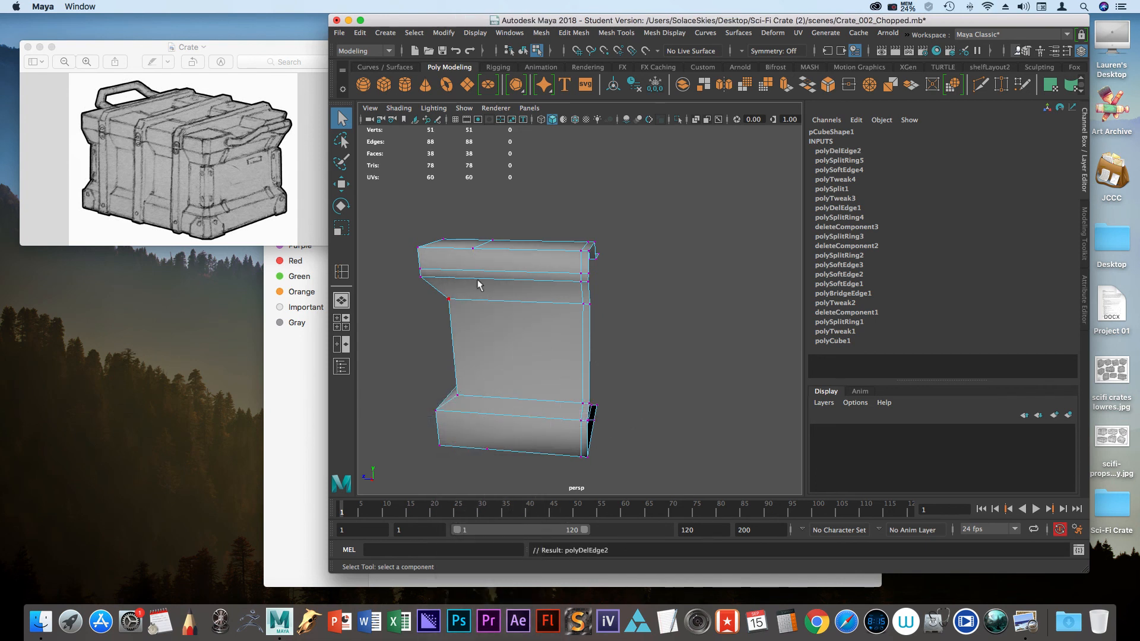
left_click_drag(659, 255, 706, 228, "alt")
Multi-Cut a vertical edge down the crate section's outer side, from the loop's vertex on the lid to its matching vertex on the base's bottom edge.
right_click_drag(710, 226, 717, 247)
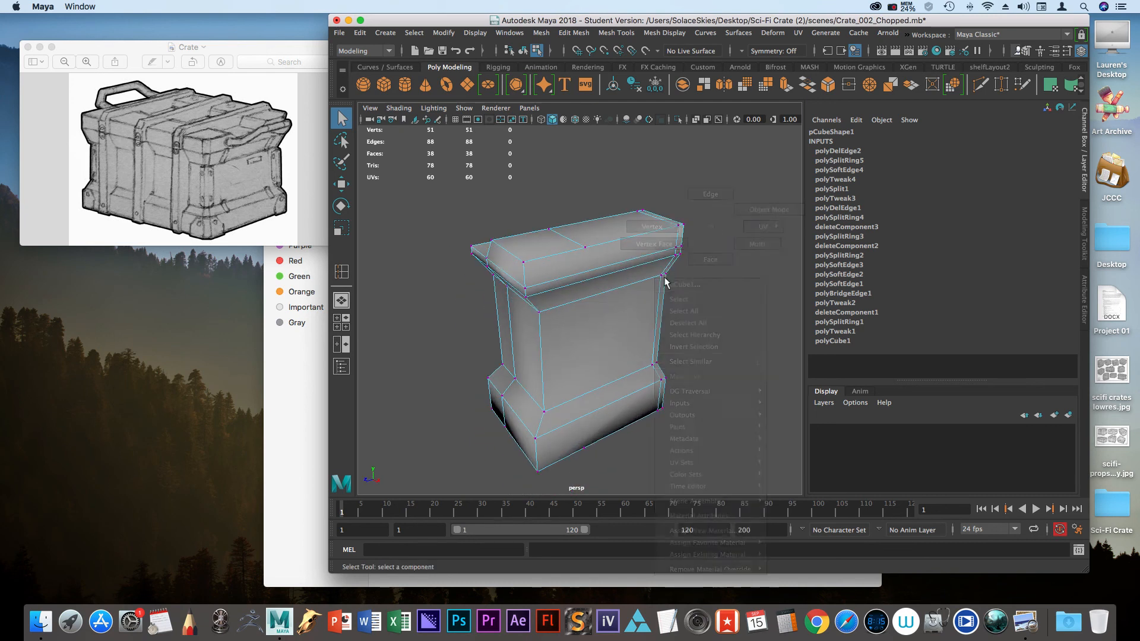
key("F8")
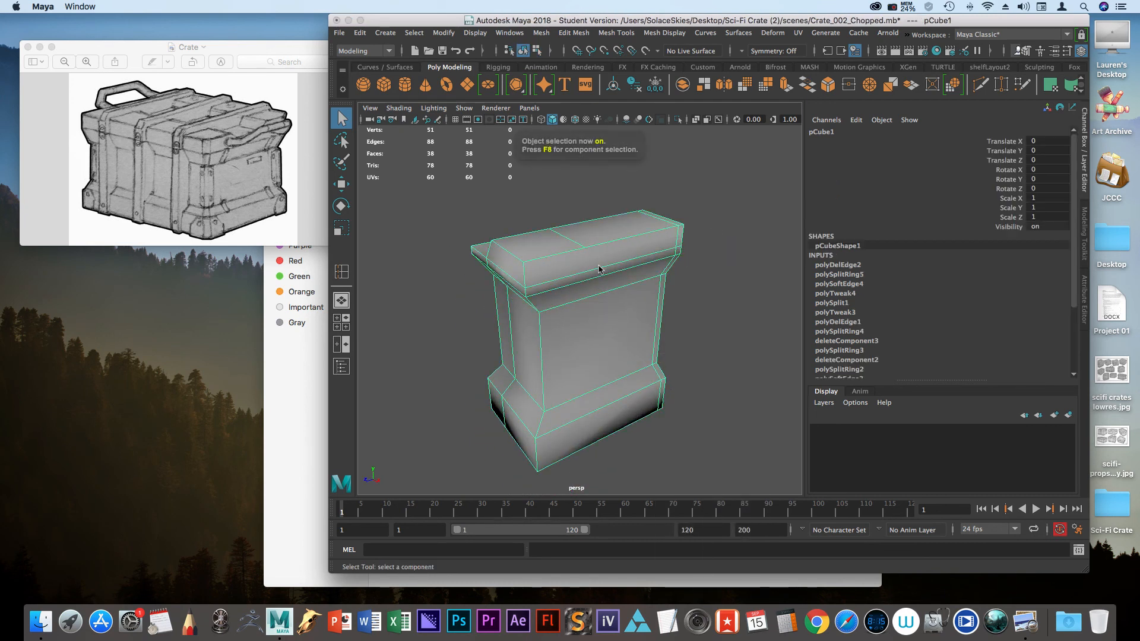
right_click_drag(599, 267, 550, 267, "shift")
left_click(585, 248)
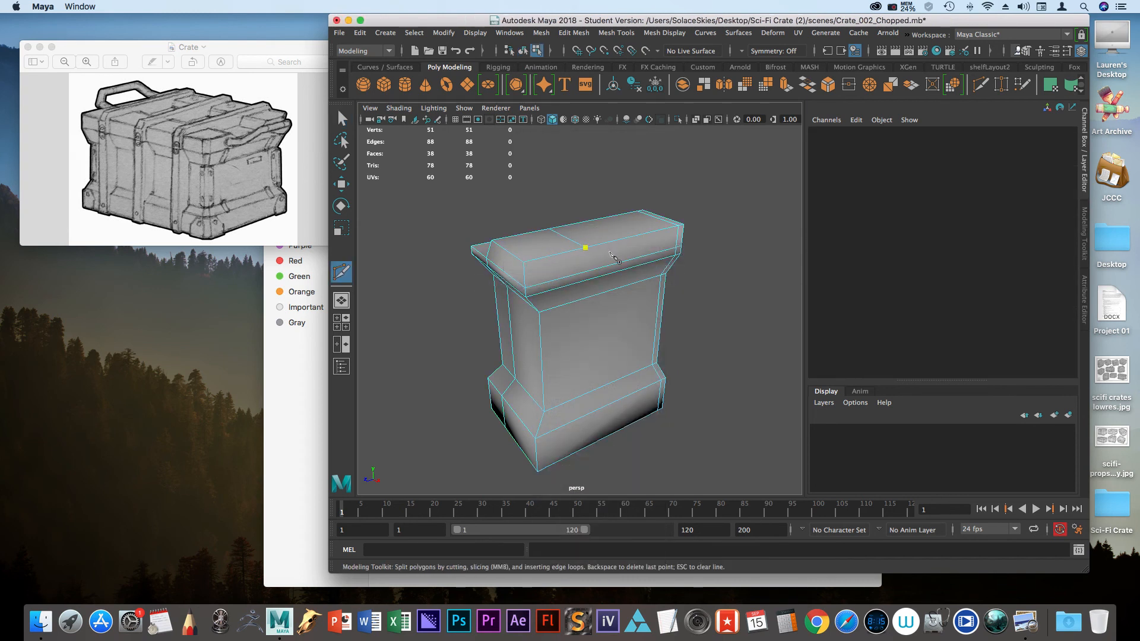
left_click_drag(739, 322, 537, 311, "alt")
left_click(529, 323)
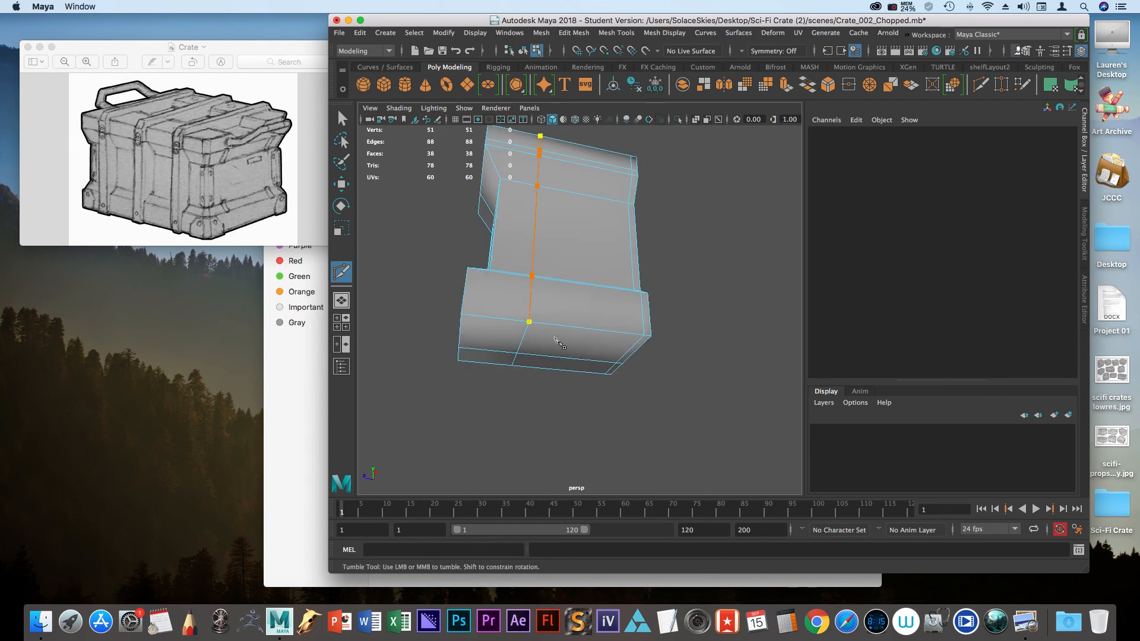
right_click(633, 371)
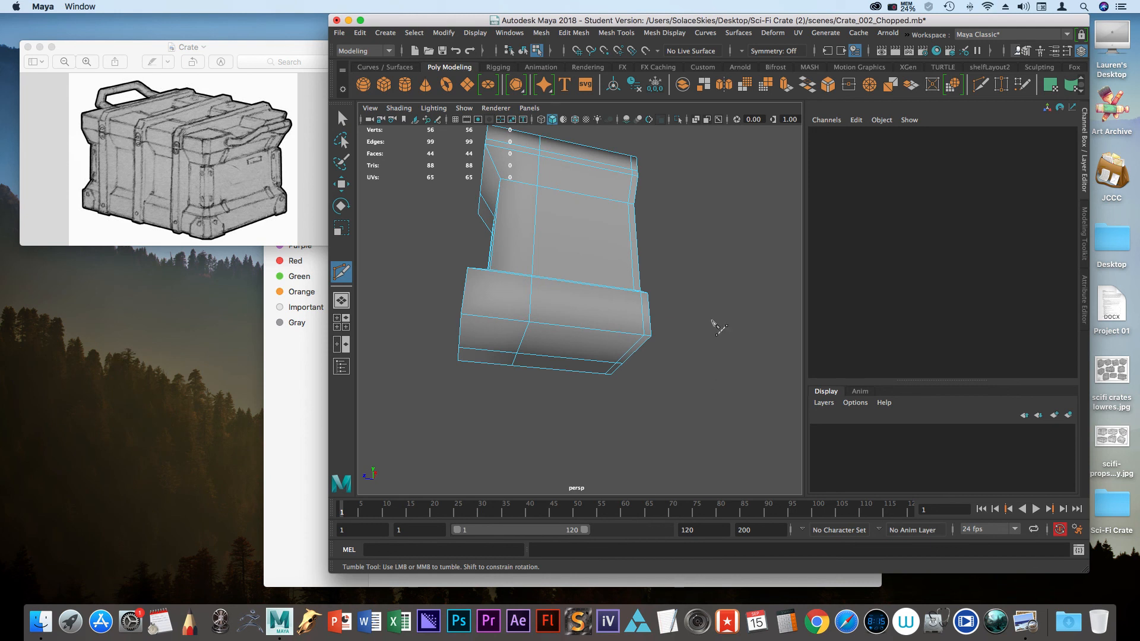
Straighten the new vertical cut in the side view by snapping its two skewed vertices, above and below the middle panel, onto the grid line.
key("space")
key("space")
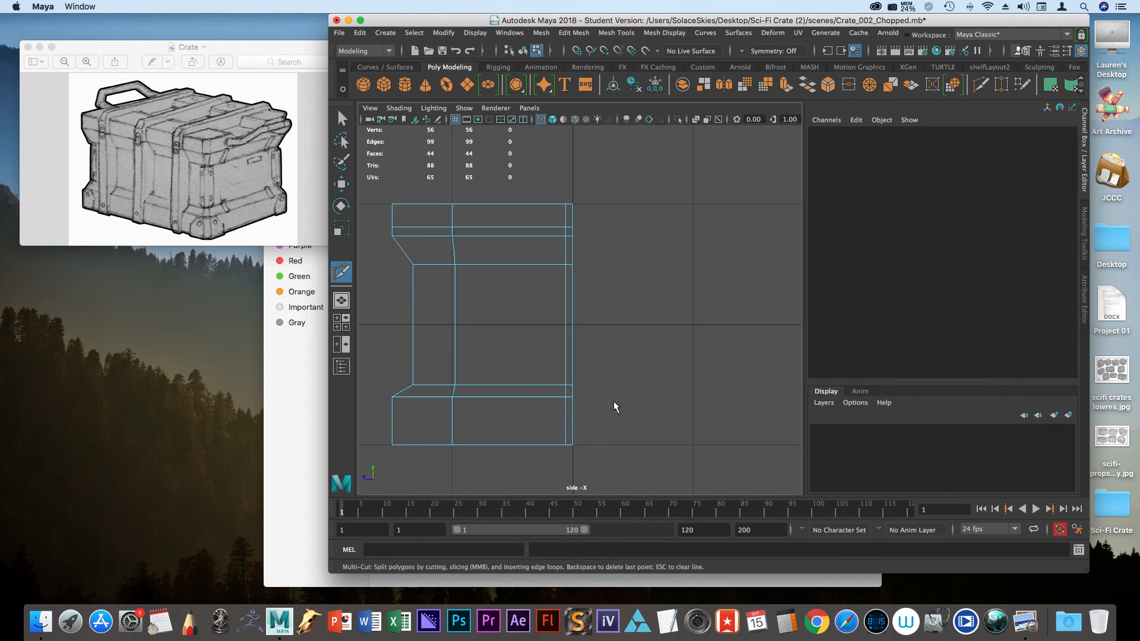
right_click_drag(669, 326, 689, 343, "alt")
middle_click_drag(689, 345, 796, 337, "alt")
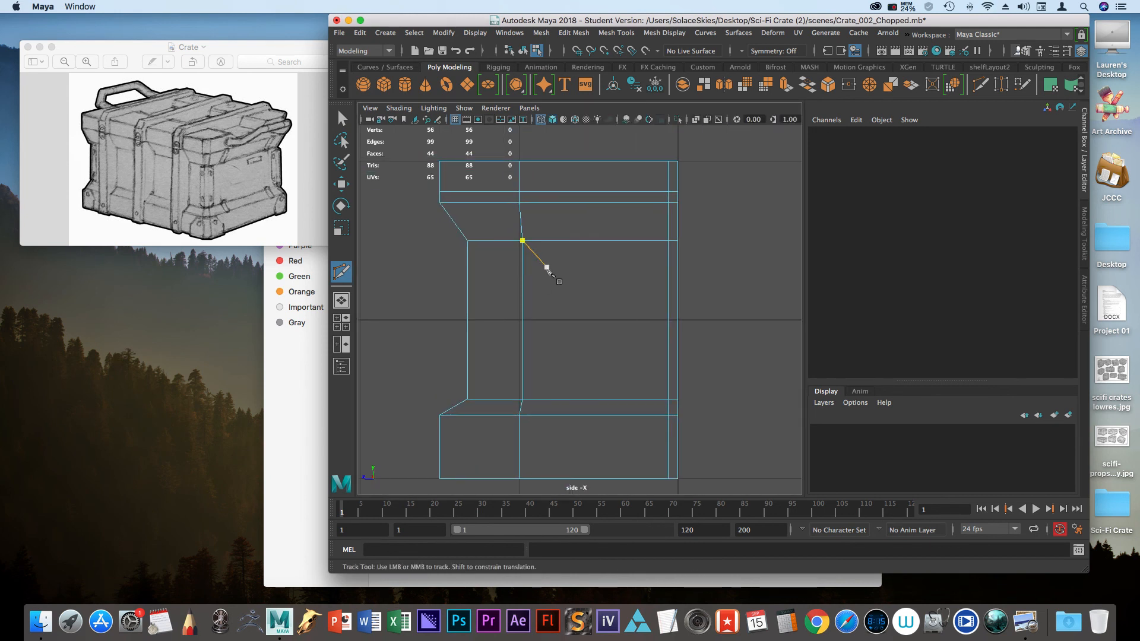
left_click(342, 118)
left_click(642, 299)
left_click(495, 249)
right_click_drag(585, 183, 524, 195)
left_click(522, 241)
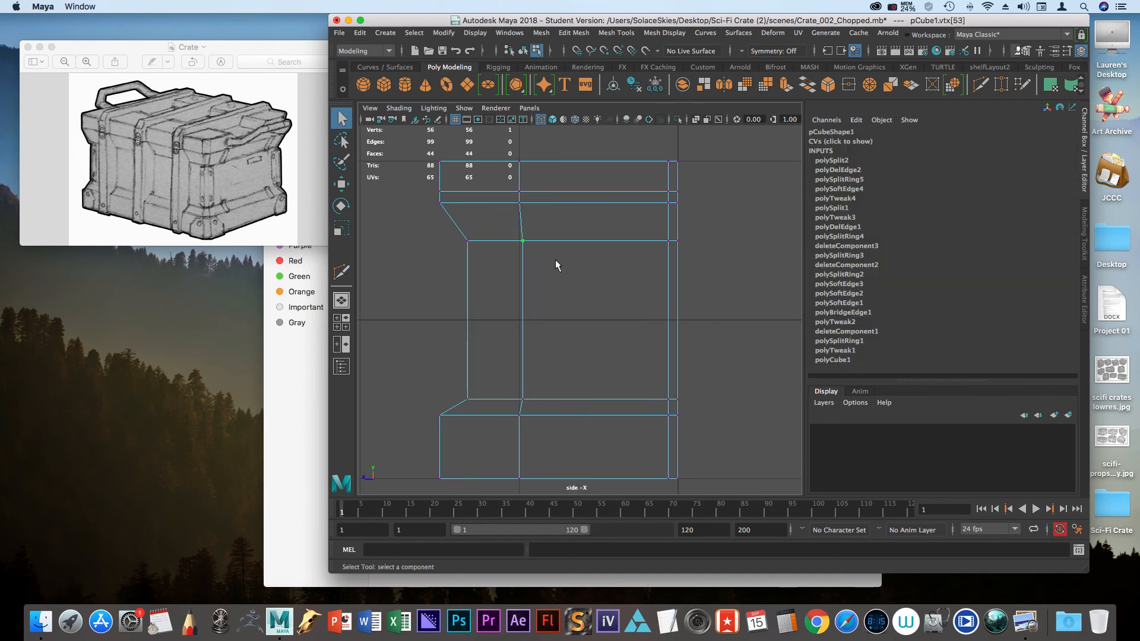
key("w")
key("c")
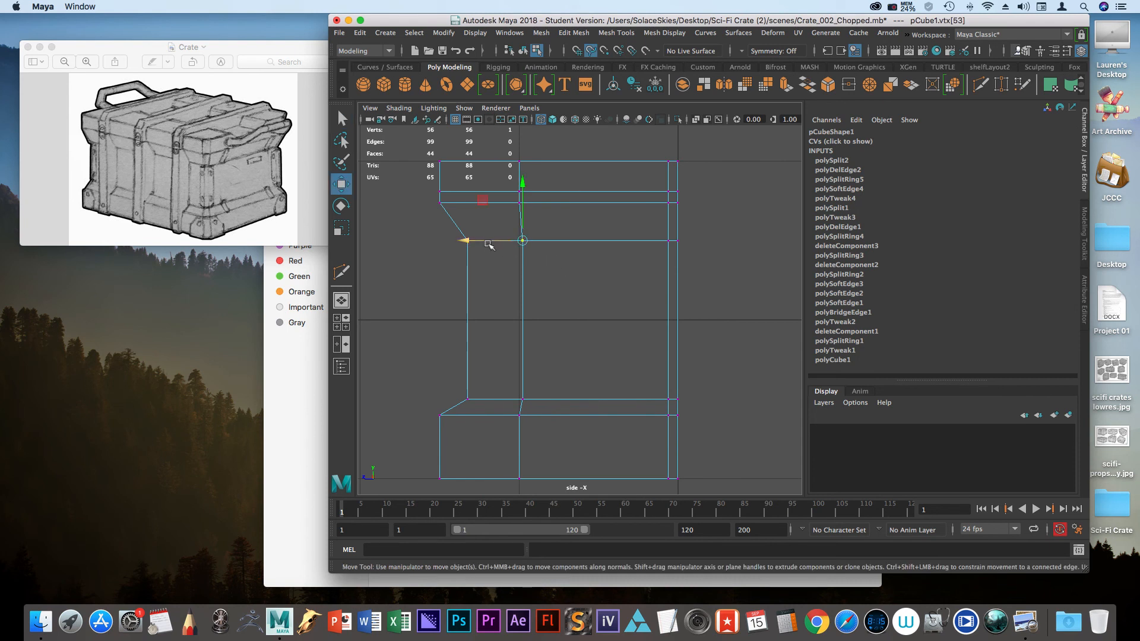
left_click_drag(484, 242, 478, 241)
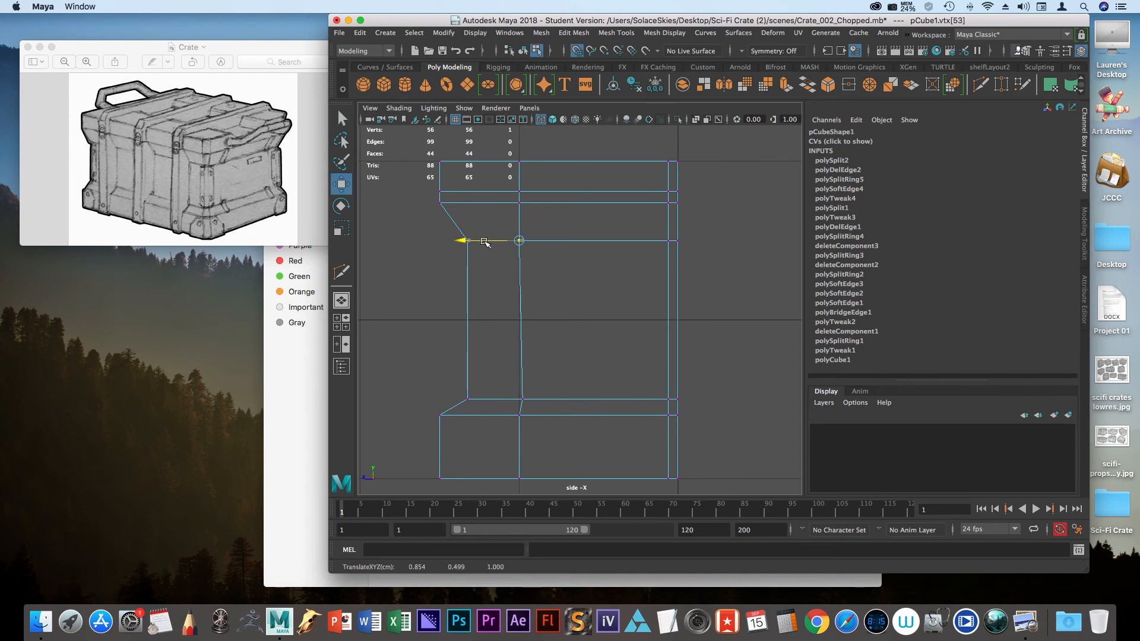
left_click(523, 398)
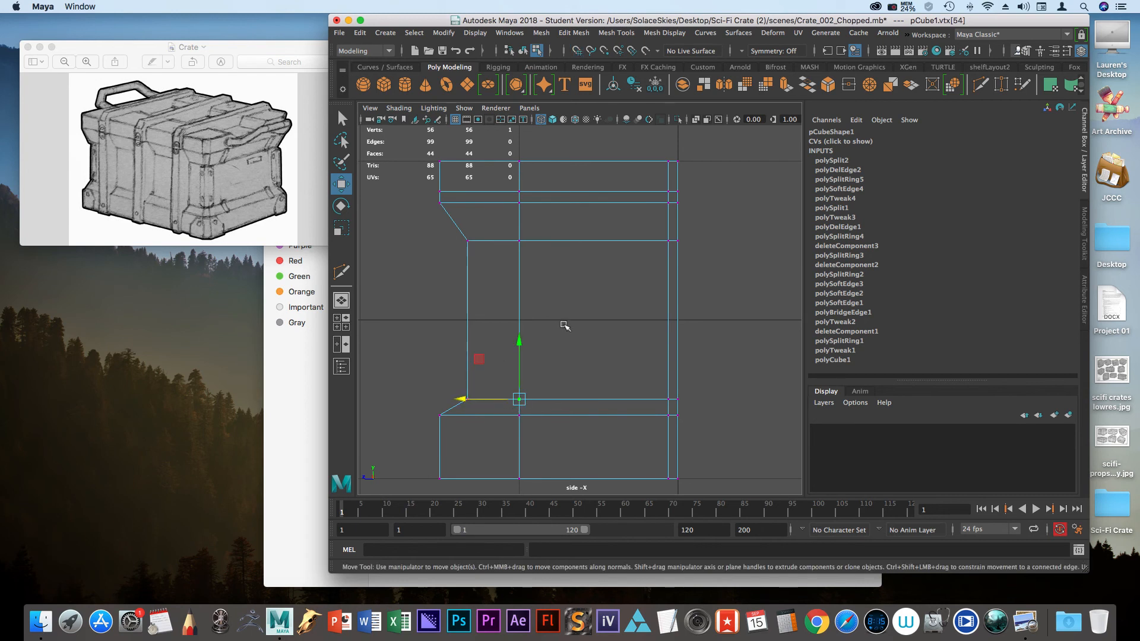
Set the grid's subdivisions to 80 in the grid options and apply them.
left_click(517, 33)
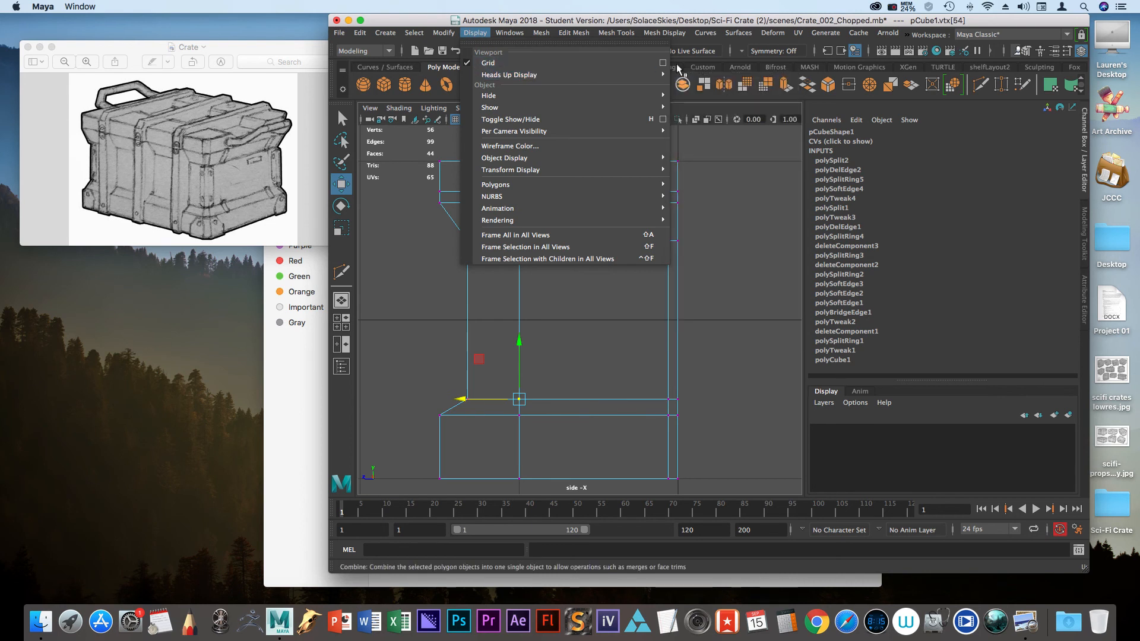
left_click(662, 63)
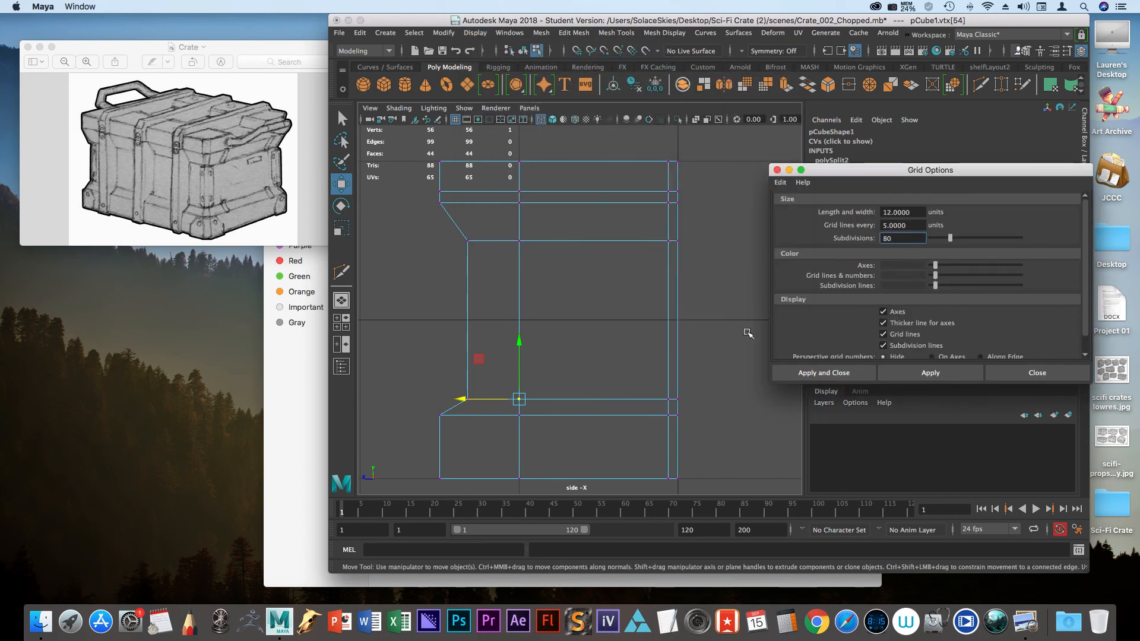
left_click(822, 373)
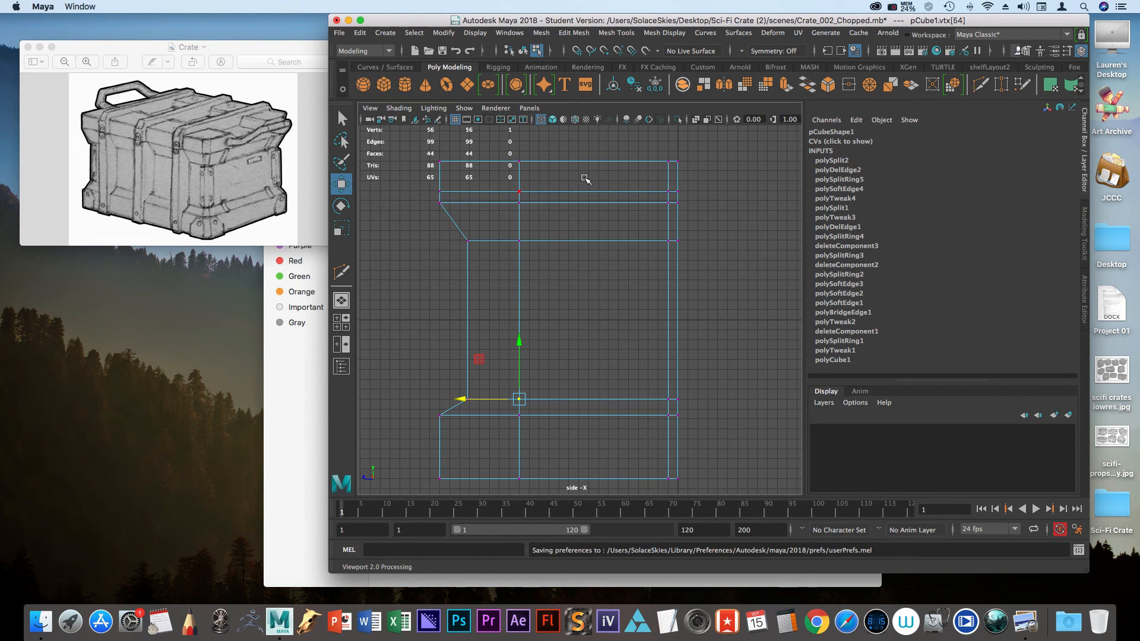
Insert a vertical edge loop just inward of the straightened cut to form the strap's second edge.
key("F8")
right_click_drag(585, 208, 515, 224, "shift")
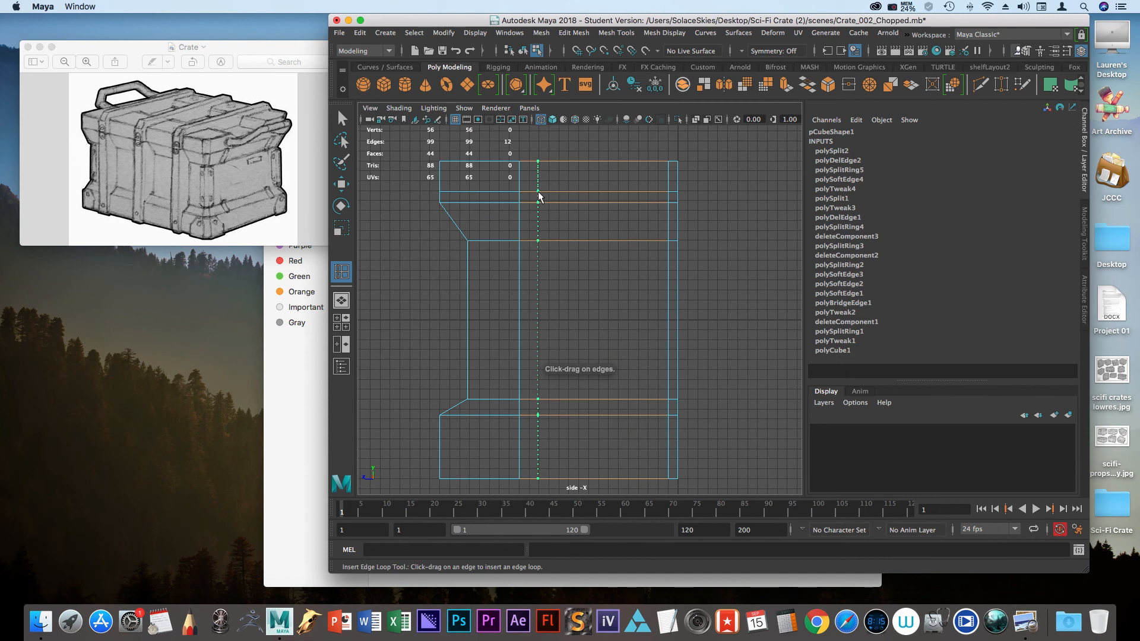
left_click(538, 198)
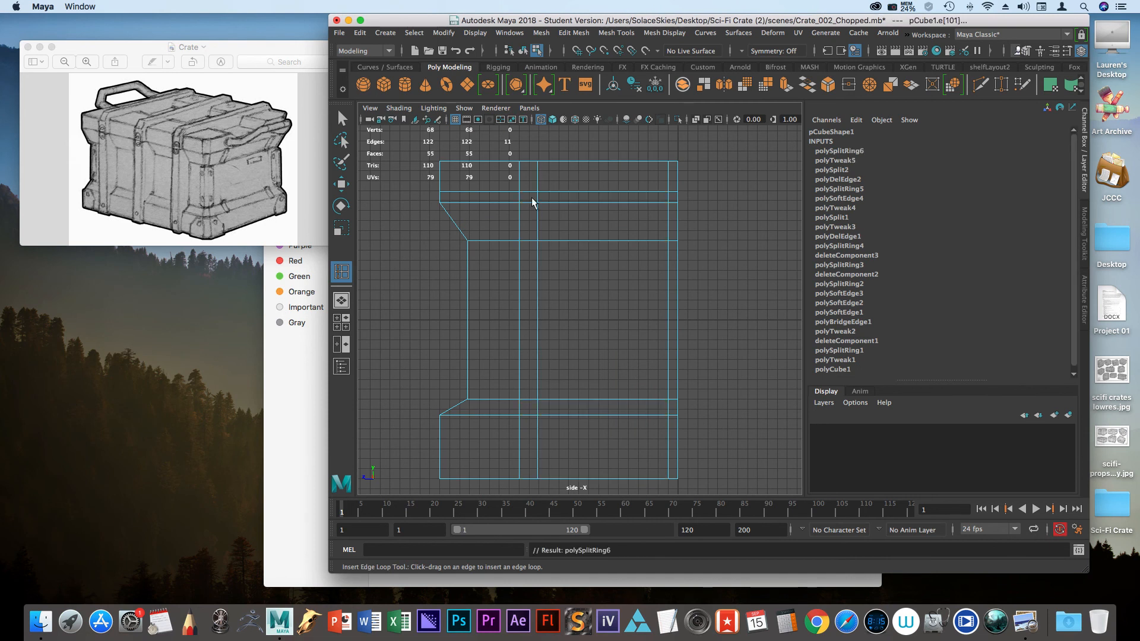
Try inserting a vertical edge loop between the section's outer edge and the first vertical cut, and undo it.
right_click_drag(542, 200, 569, 267, "alt")
middle_click_drag(570, 267, 618, 448, "alt")
right_click_drag(618, 447, 672, 454, "alt")
middle_click_drag(660, 415, 679, 204, "alt")
middle_click_drag(594, 410, 552, 177, "alt")
right_click_drag(701, 283, 631, 280, "alt")
middle_click_drag(631, 280, 589, 386, "alt")
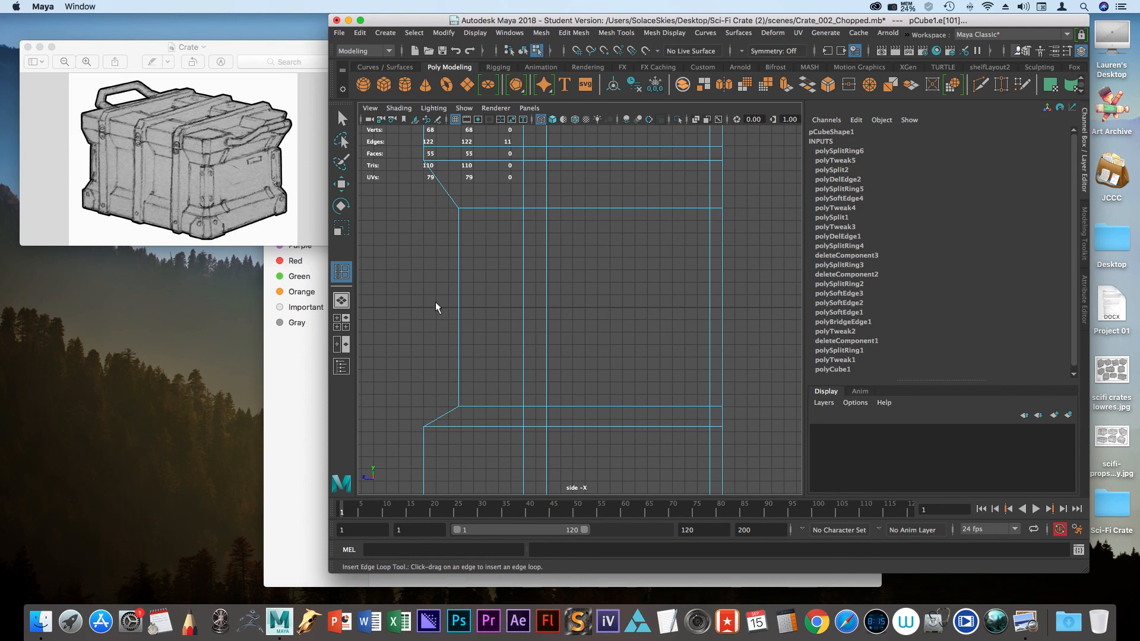
left_click_drag(478, 206, 485, 209)
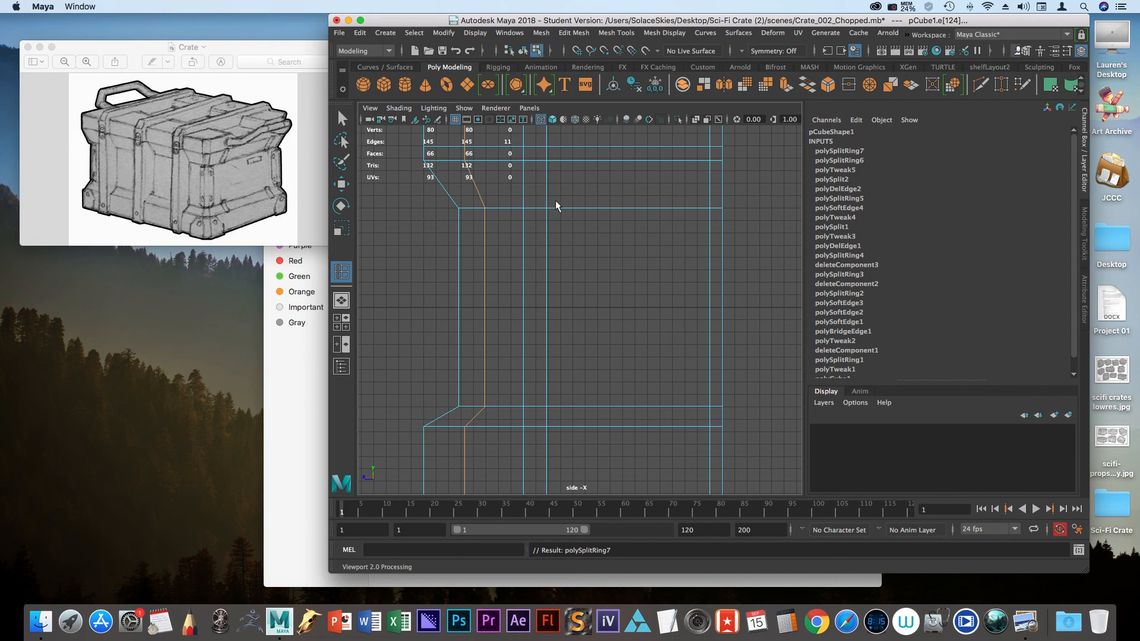
key("ctrl+z")
middle_click_drag(570, 219, 560, 231, "alt")
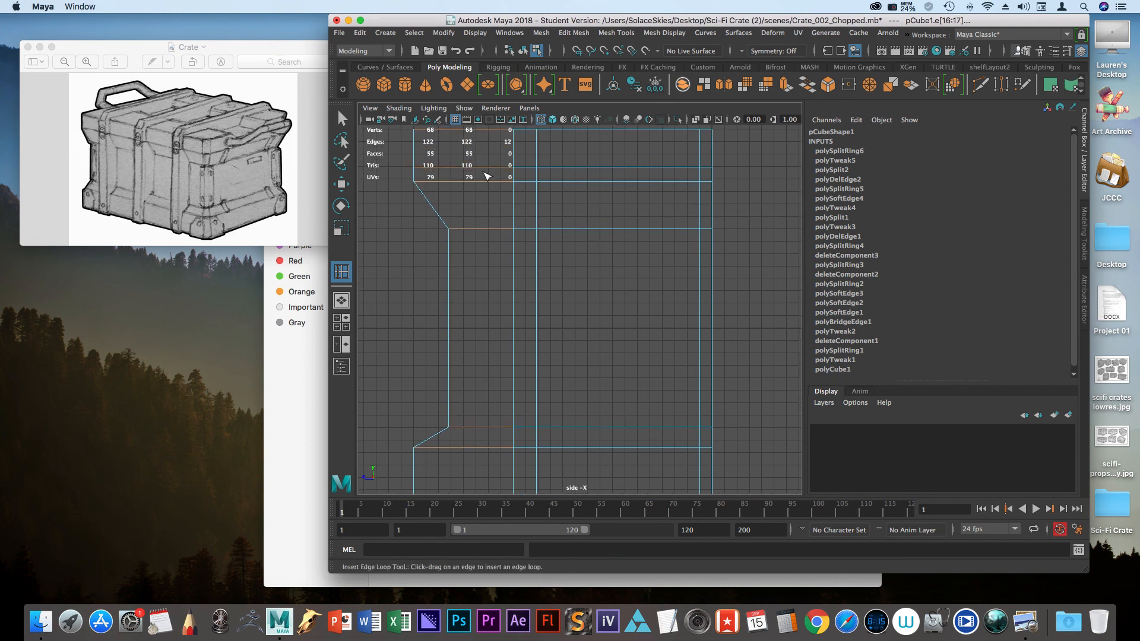
Select all vertices of the strap's second edge loop and snap them horizontally onto the neighbouring vertical cut to line them up.
left_click(343, 120)
scroll(573, 239, "down", 3)
right_click_drag(561, 222, 535, 221)
left_click_drag(552, 198, 564, 449)
right_click_drag(611, 281, 668, 280, "alt")
middle_click_drag(501, 283, 568, 394, "alt")
right_click_drag(567, 395, 639, 394, "alt")
middle_click_drag(638, 395, 598, 397, "alt")
key("w")
middle_click_drag(683, 356, 622, 230, "alt")
key("v")
mouse_move(544, 421)
left_mouse_down()
mouse_move(601, 428)
mouse_move(527, 420)
left_mouse_up()
key("v")
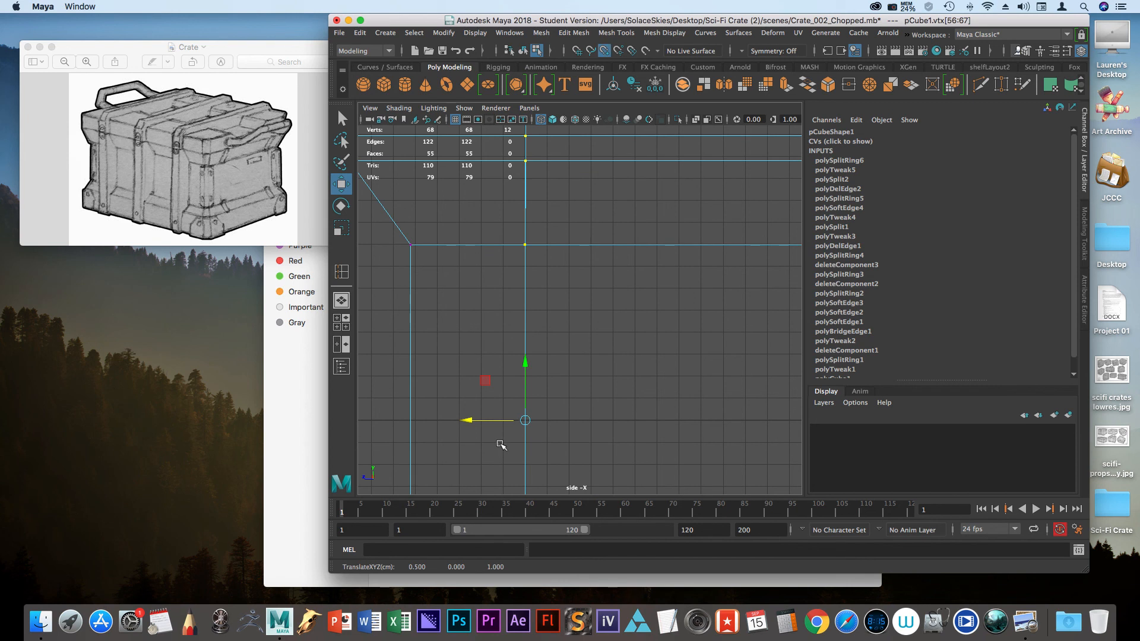
Move the aligned loop vertices back inward with grid snapping so the strap's second edge runs straight along a grid line.
key("x")
left_click_drag(492, 416, 570, 420)
left_click(689, 388)
right_click_drag(689, 388, 662, 376, "alt")
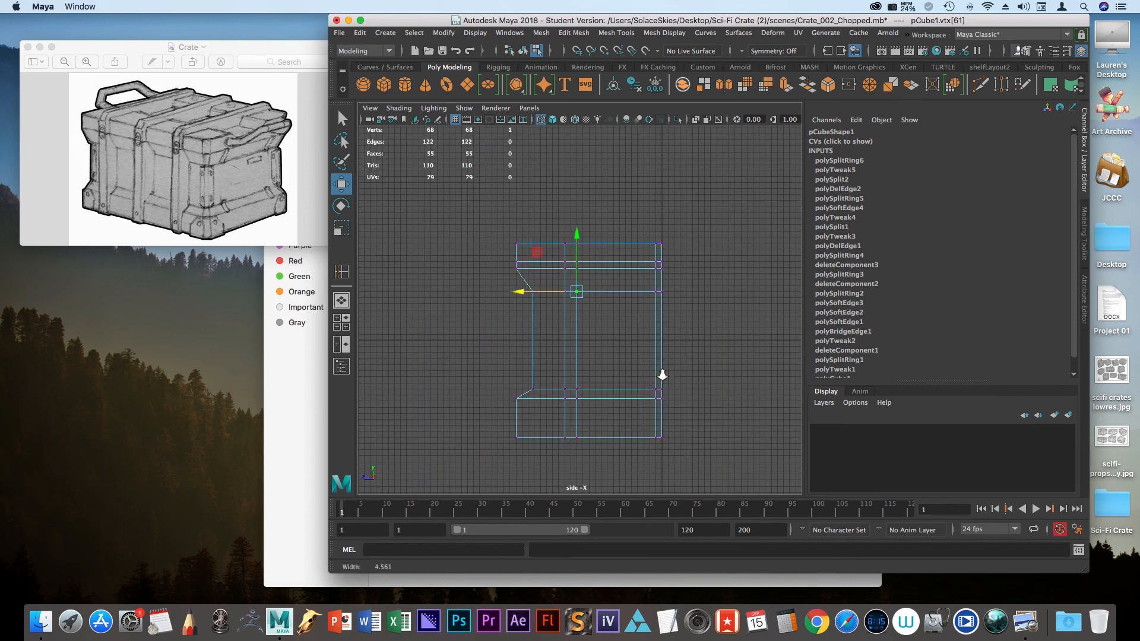
left_click(588, 353)
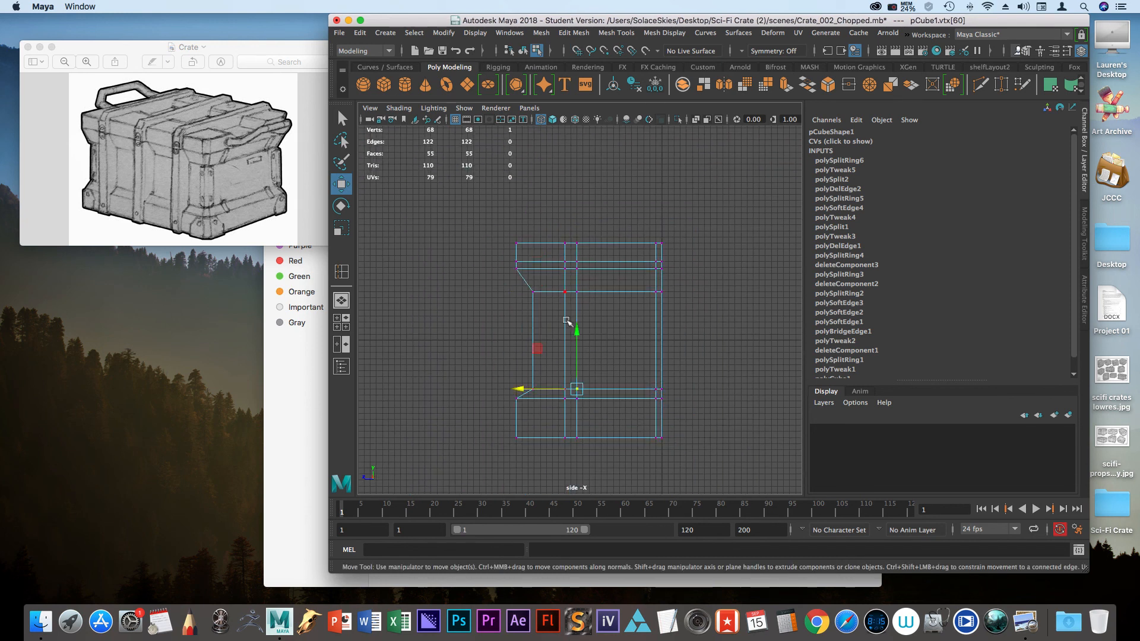
Harden all edges of the crate section in the perspective view.
key("F8")
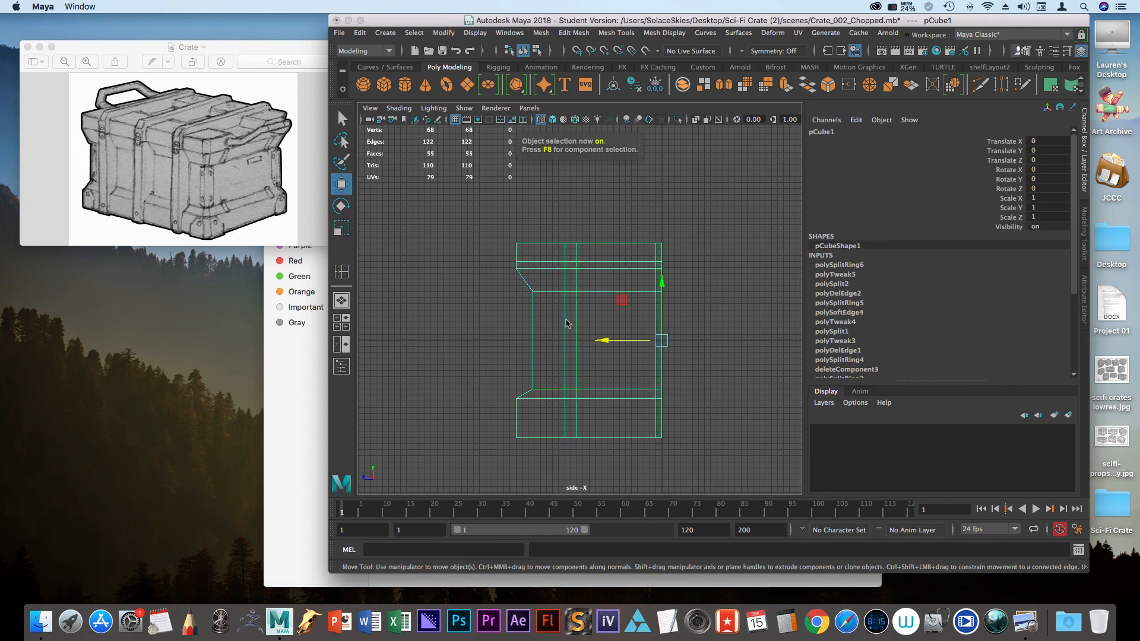
key("space")
key("space")
left_click_drag(758, 224, 604, 270, "alt")
key("space")
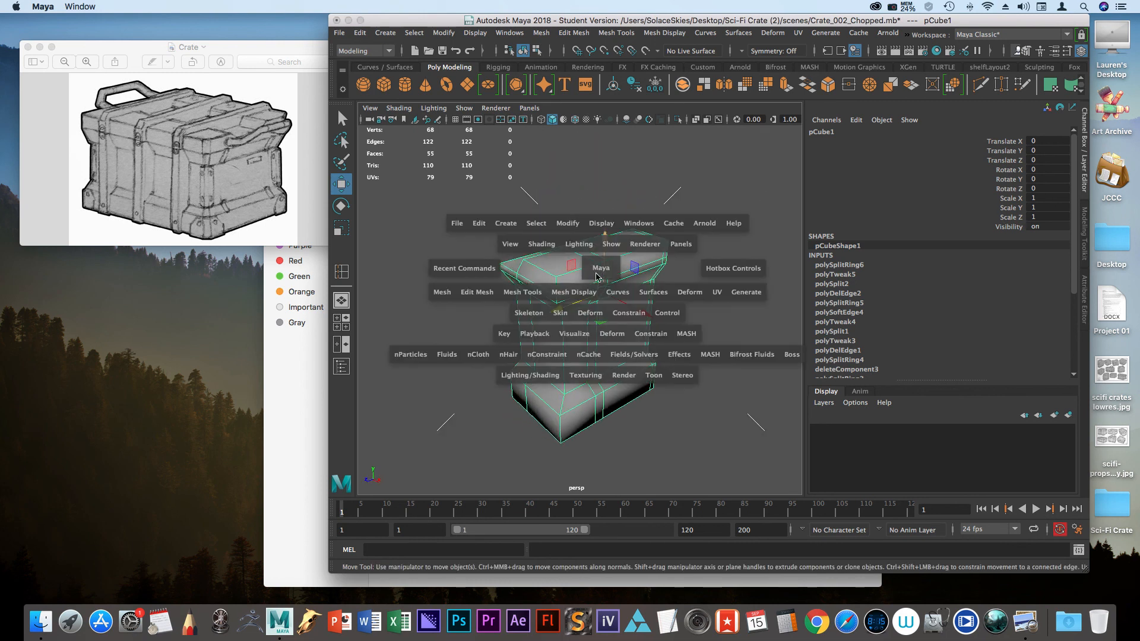
left_click(581, 289)
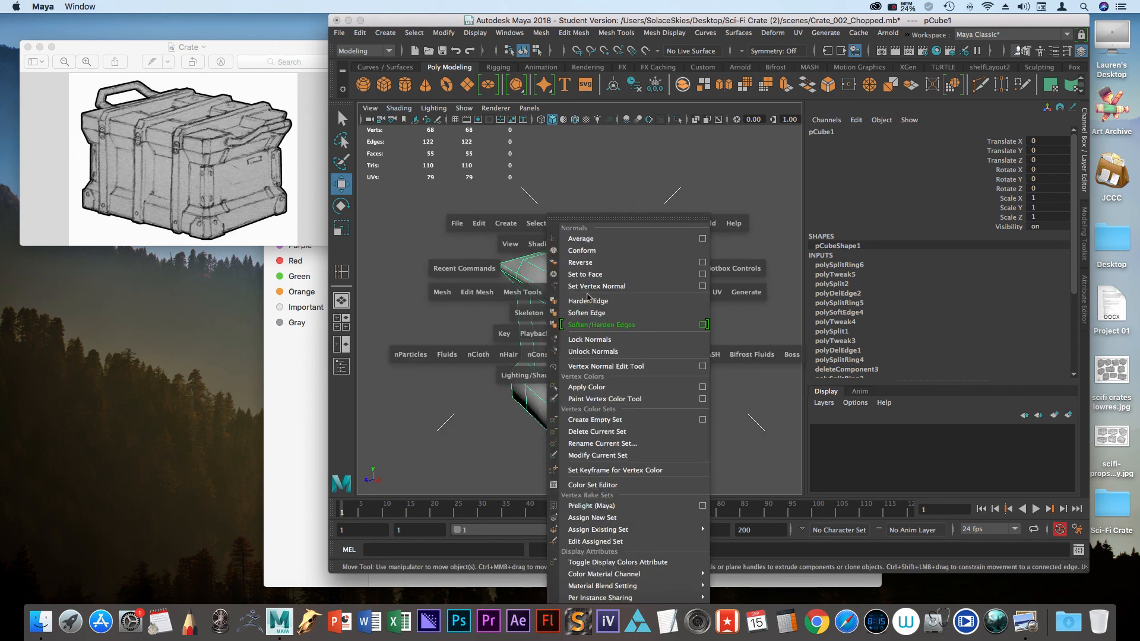
left_click(599, 302)
left_click(693, 283)
mouse_move(693, 283)
left_mouse_down("alt")
mouse_move(705, 285)
mouse_move(697, 294)
left_mouse_up("alt")
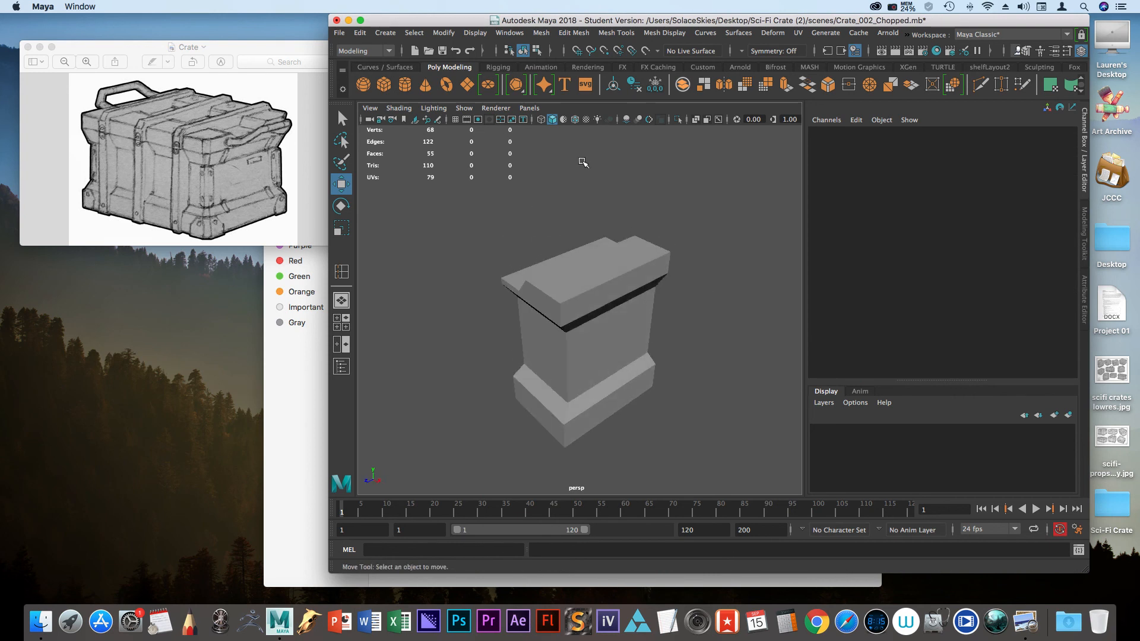
Save the scene under the new name Crate_003_LaidOutSection.mb as Maya Binary, accepting the student version notice.
left_click(339, 33)
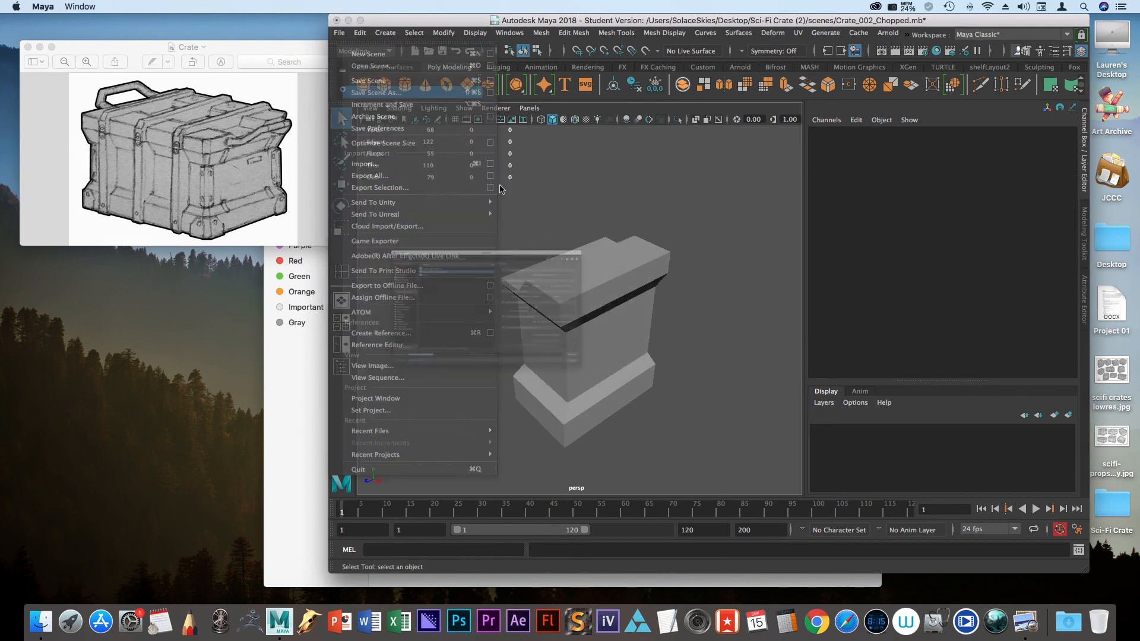
left_click(365, 87)
left_click(279, 452)
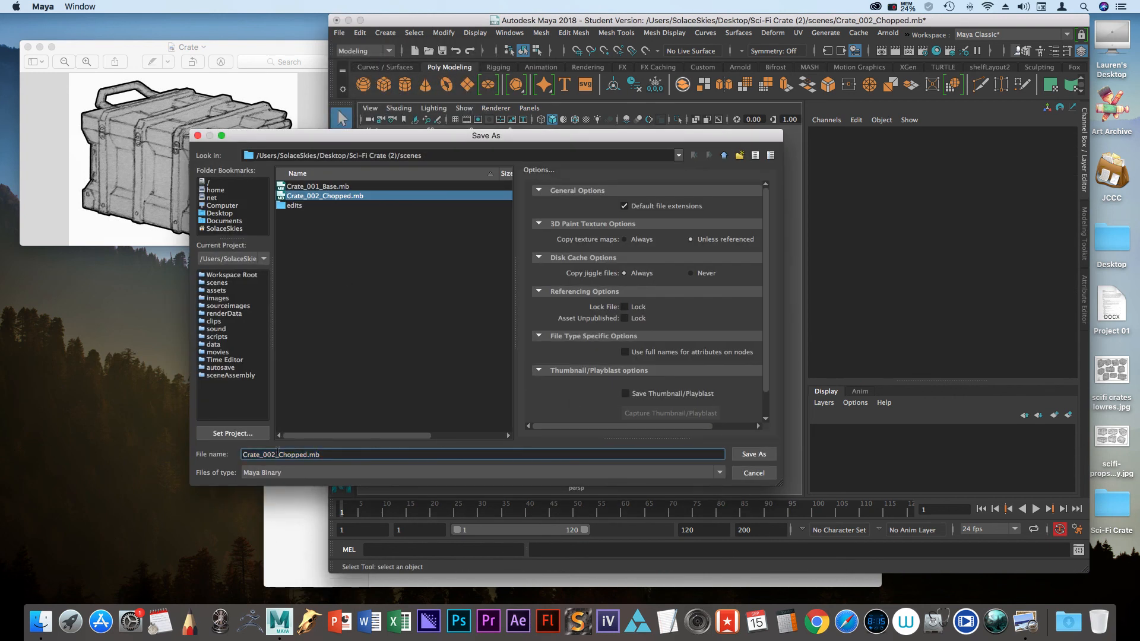
left_click_drag(274, 454, 332, 456)
type("3_")
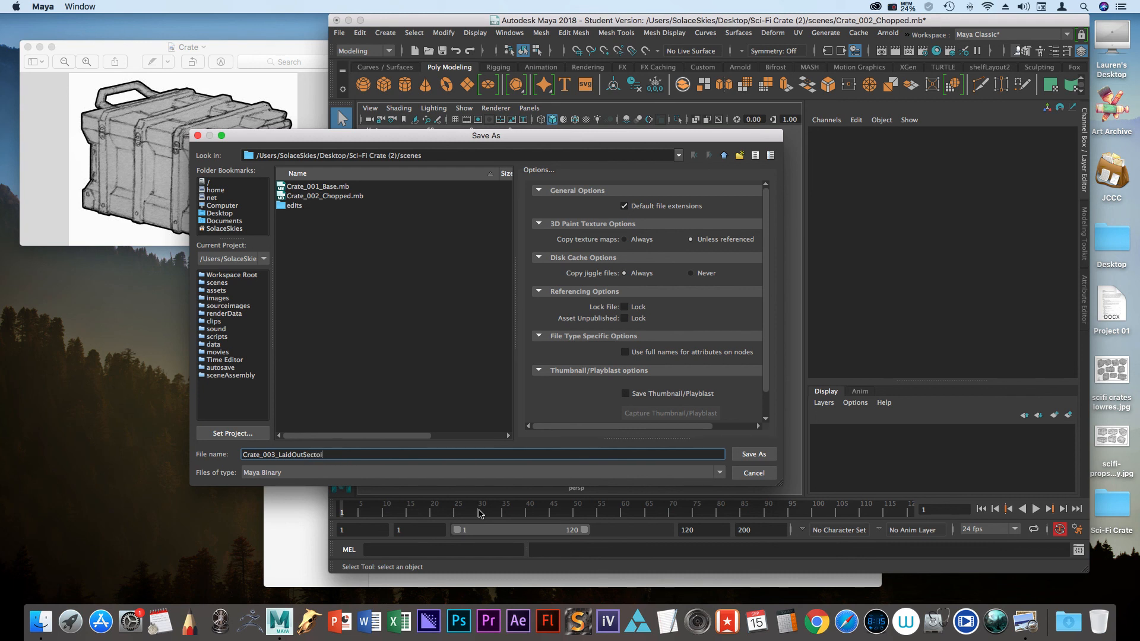
key("Return")
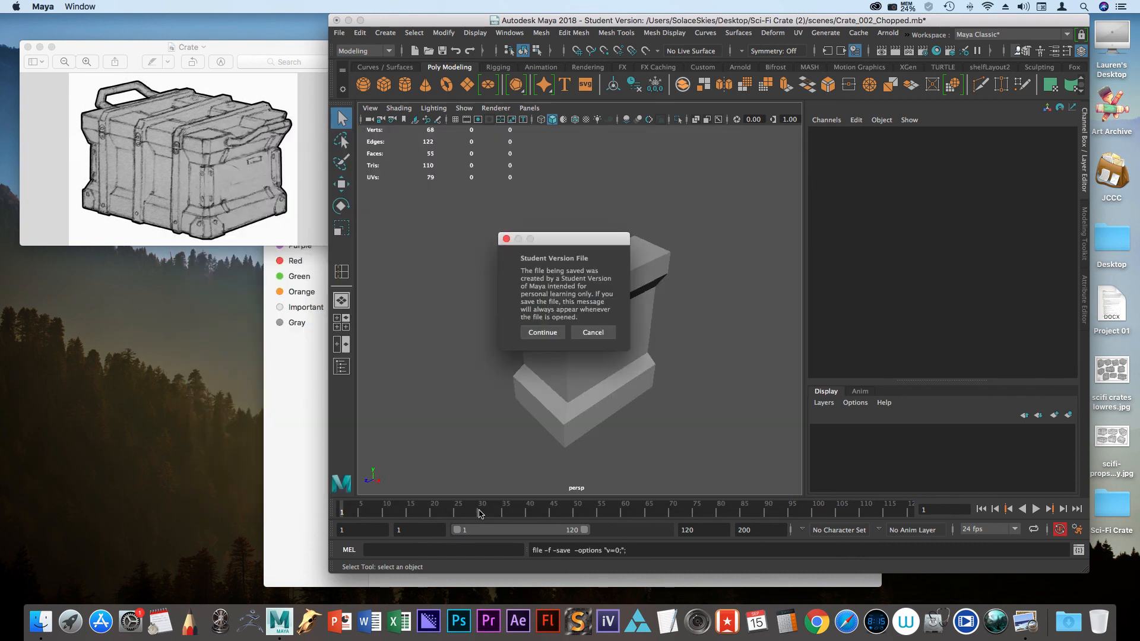
left_click(557, 333)
Examine the crate section's strap and panel edge layout from several sides against the reference sketch.
key("w")
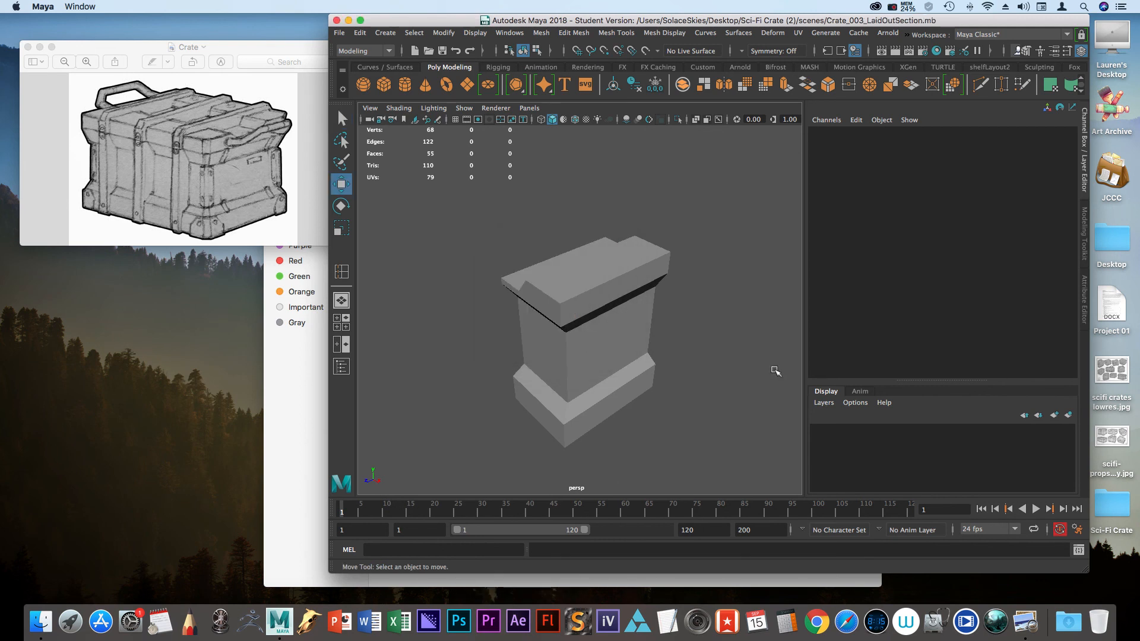
left_click(647, 342)
left_click_drag(672, 321, 624, 262, "alt")
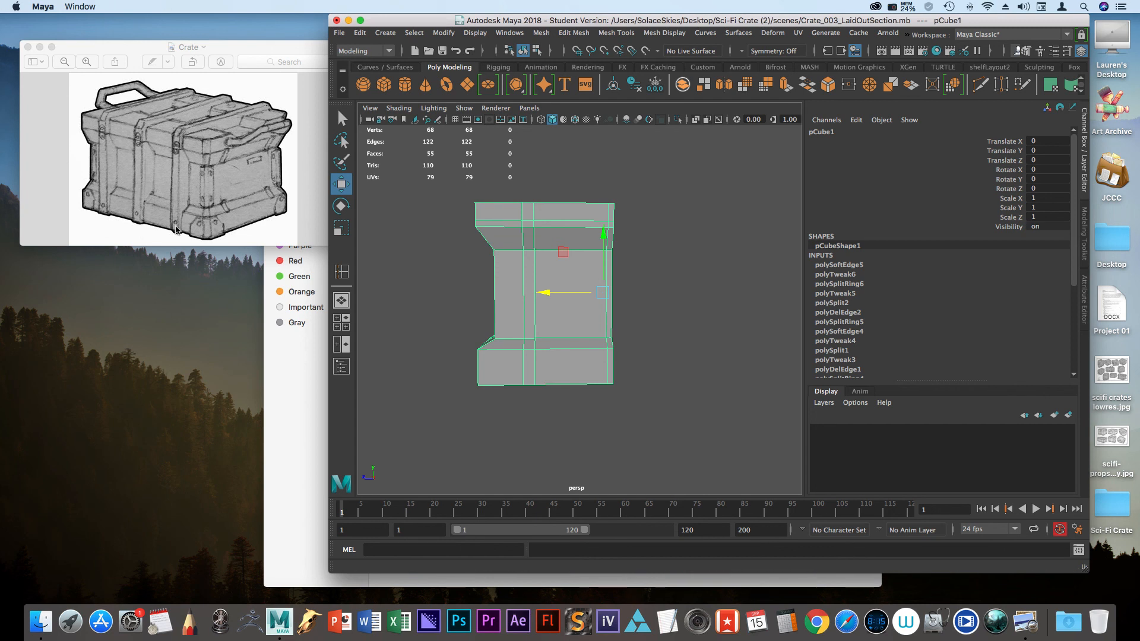
left_click(437, 297)
left_click(521, 298)
left_click_drag(579, 297, 593, 303, "alt")
right_click_drag(584, 287, 585, 339)
mouse_move(611, 186)
left_mouse_down("alt")
mouse_move(599, 192)
mouse_move(609, 196)
left_mouse_up("alt")
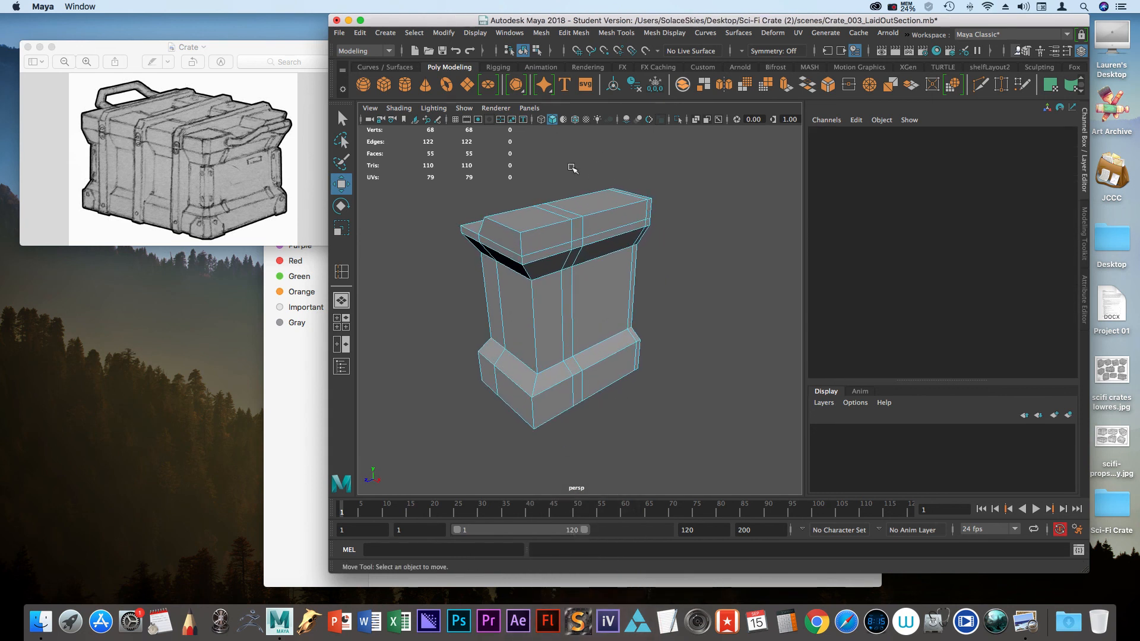
left_click_drag(594, 205, 586, 203, "alt")
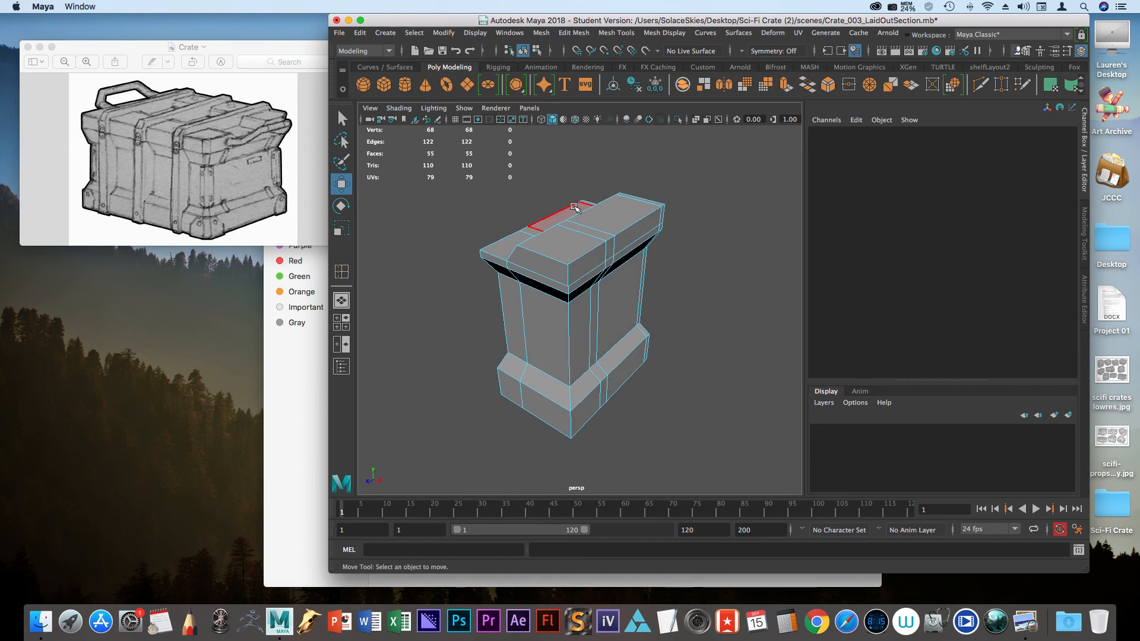
key("F8")
left_click(575, 208)
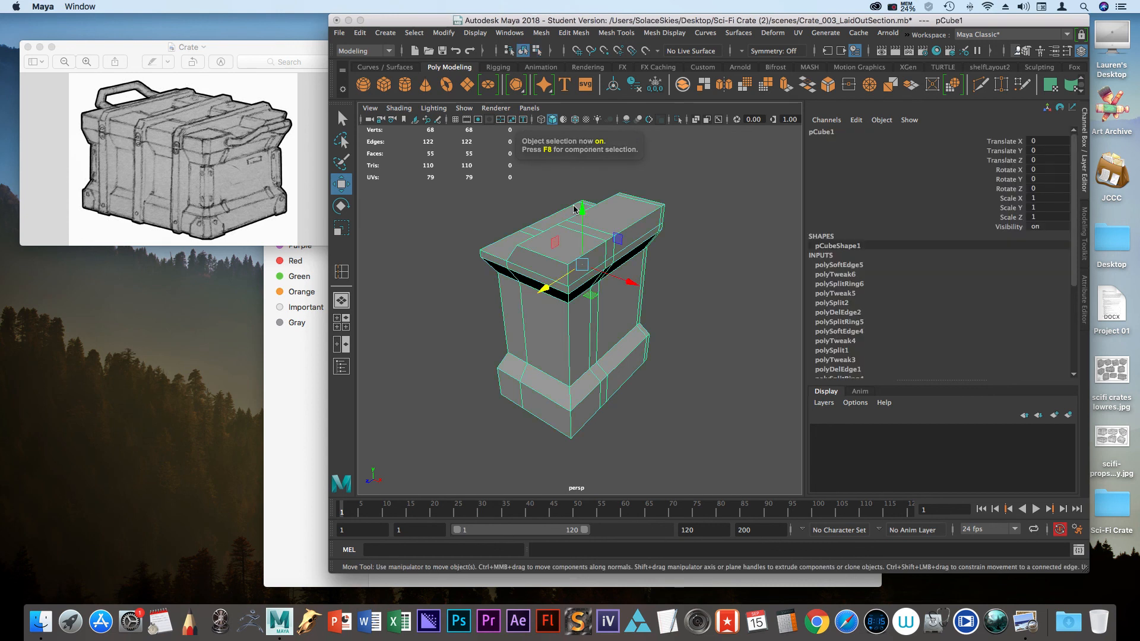